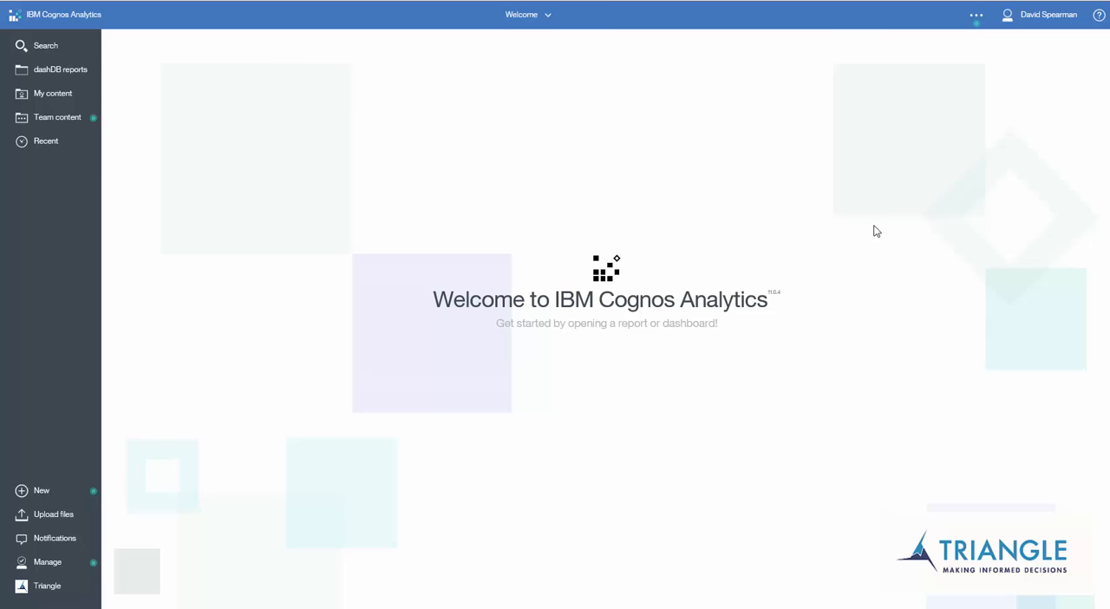
# Create a data module from the GOSALES/gosales schema on the great_outdoors_sales data server and expand the gosales source's table list.
pyautogui.click(40, 494)
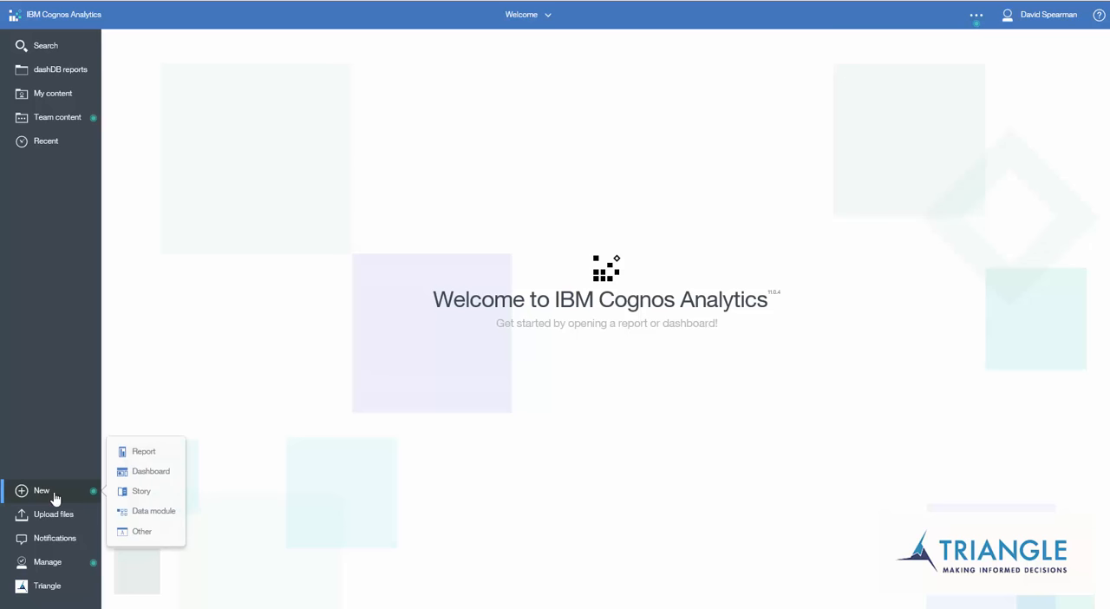
pyautogui.click(140, 517)
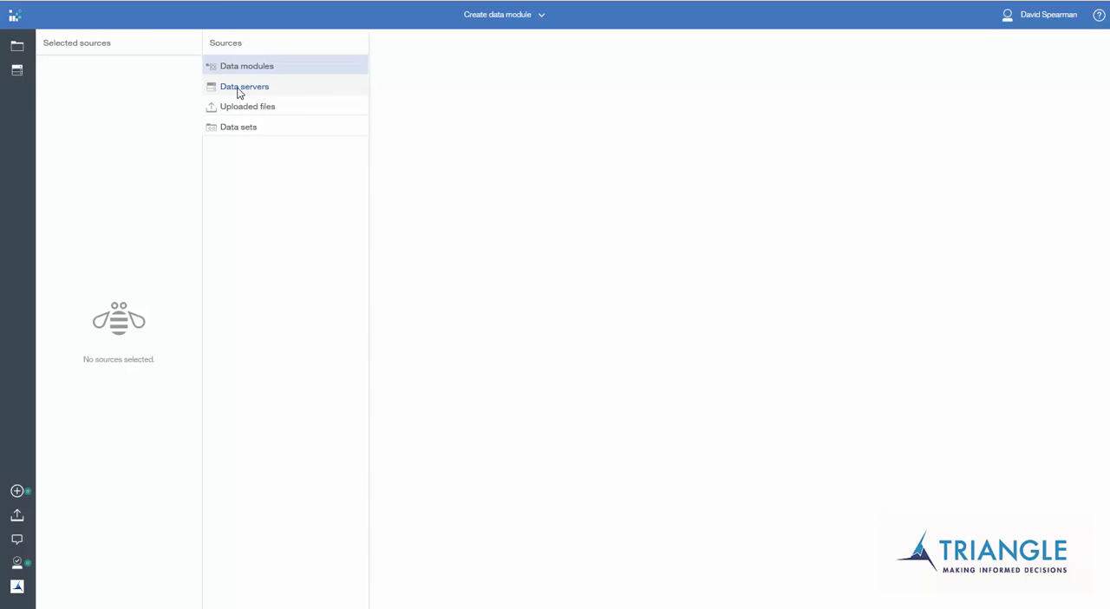
pyautogui.click(239, 90)
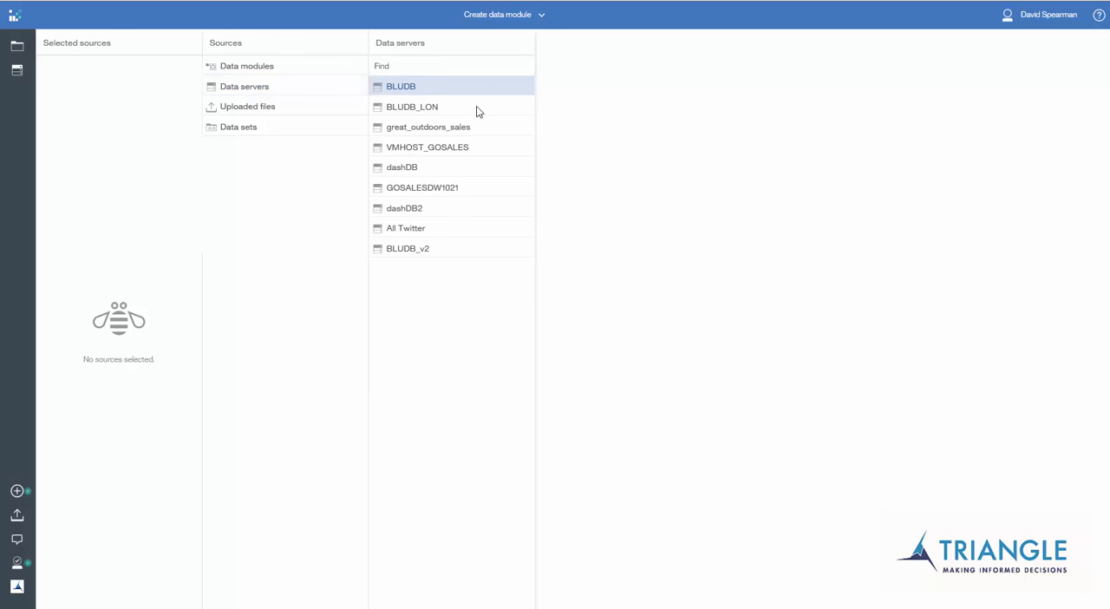
pyautogui.click(425, 129)
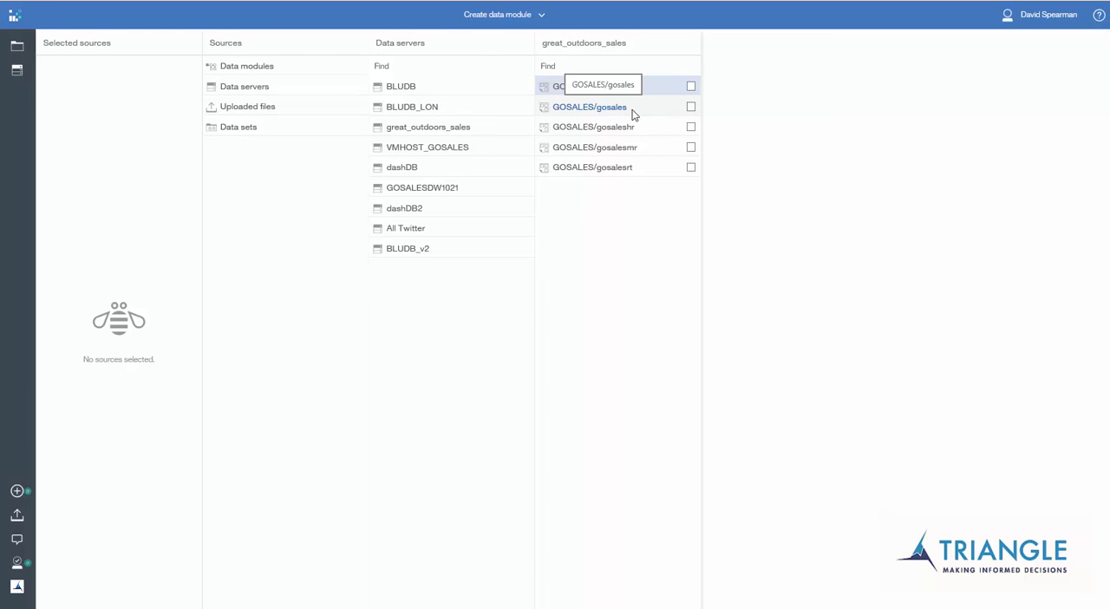
pyautogui.click(691, 108)
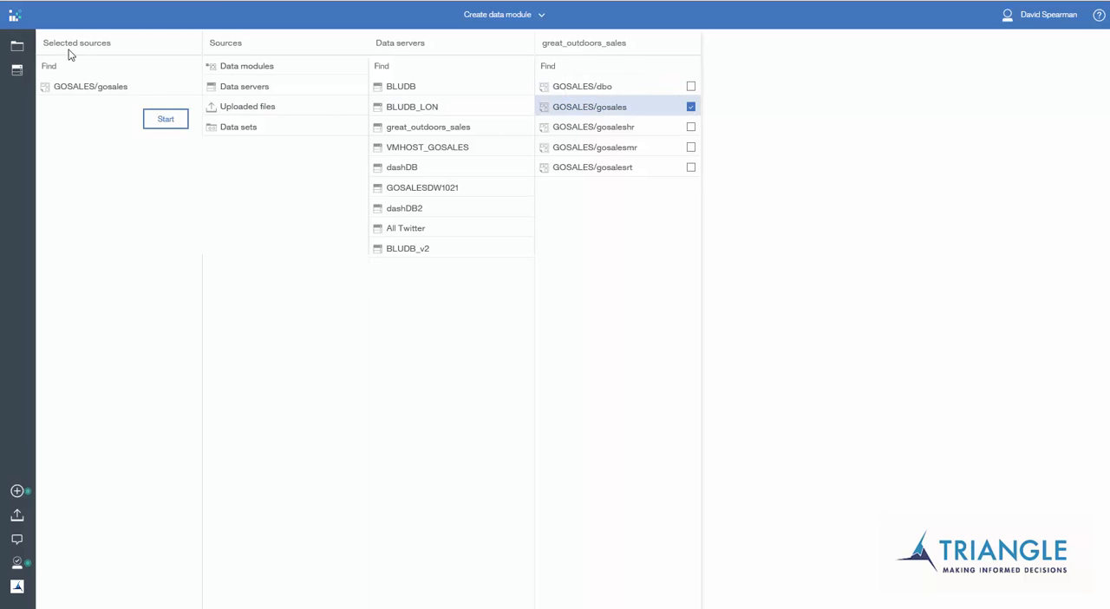
pyautogui.click(166, 125)
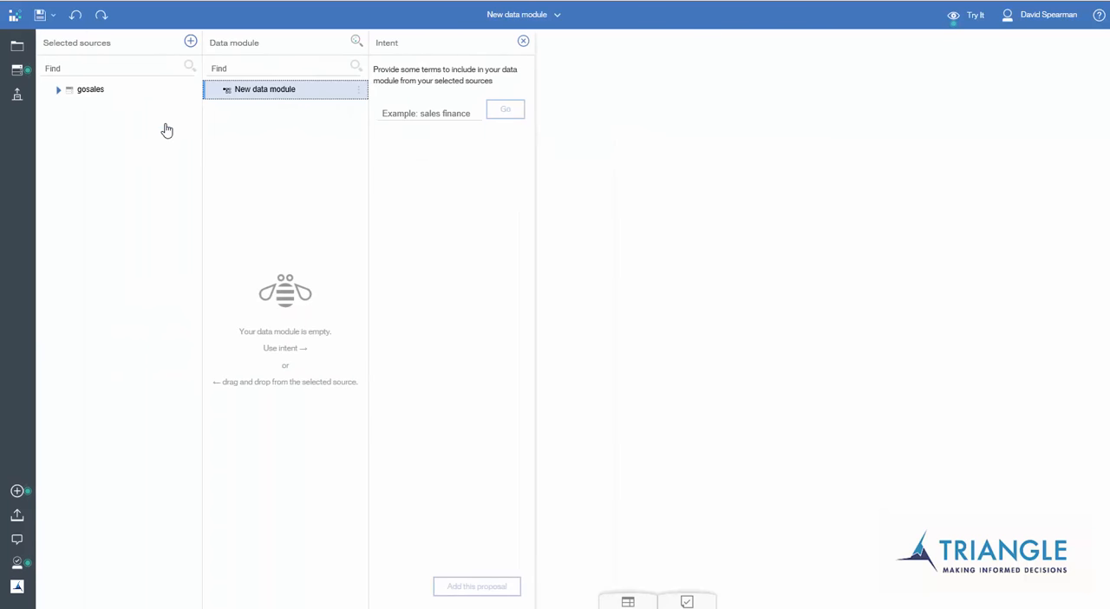
pyautogui.click(58, 92)
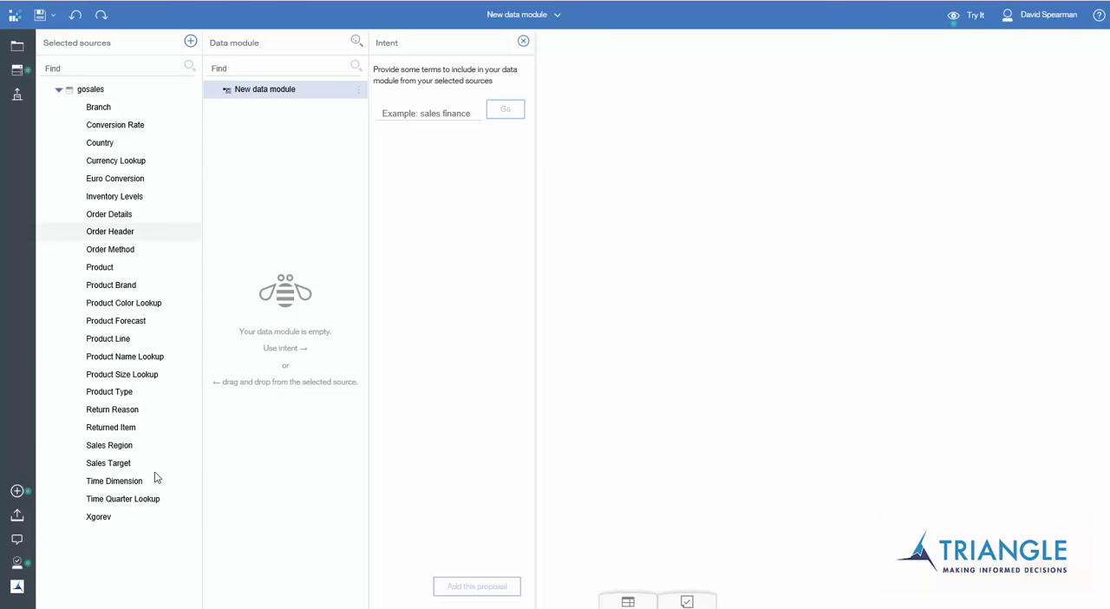
# Generate intent-based table proposals from the gosales source for the term "sales" and for the term "order".
pyautogui.click(464, 113)
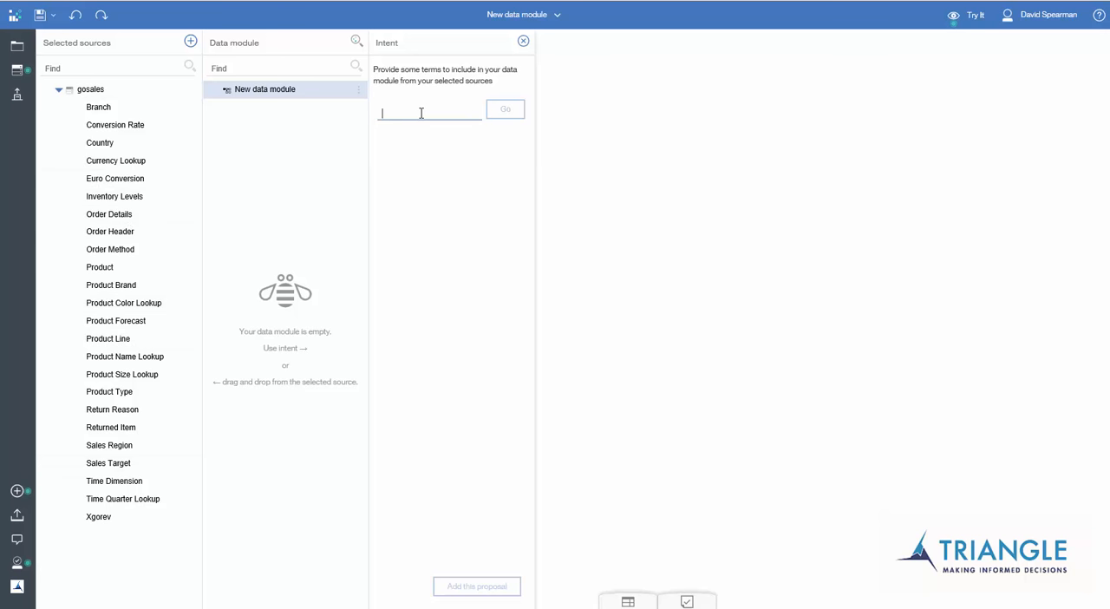
pyautogui.write('sales')
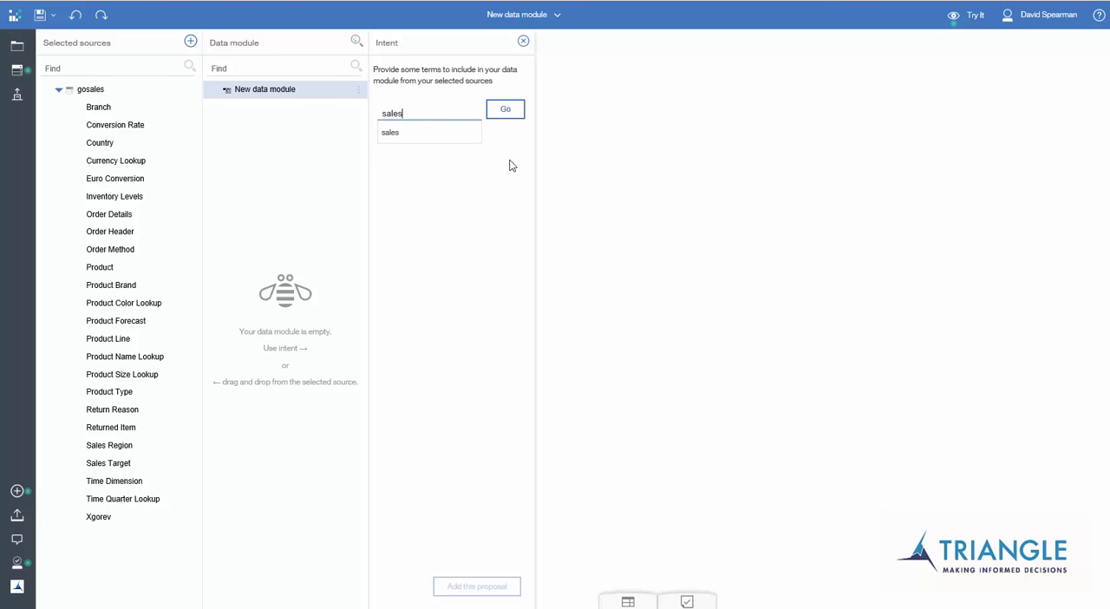
pyautogui.click(506, 111)
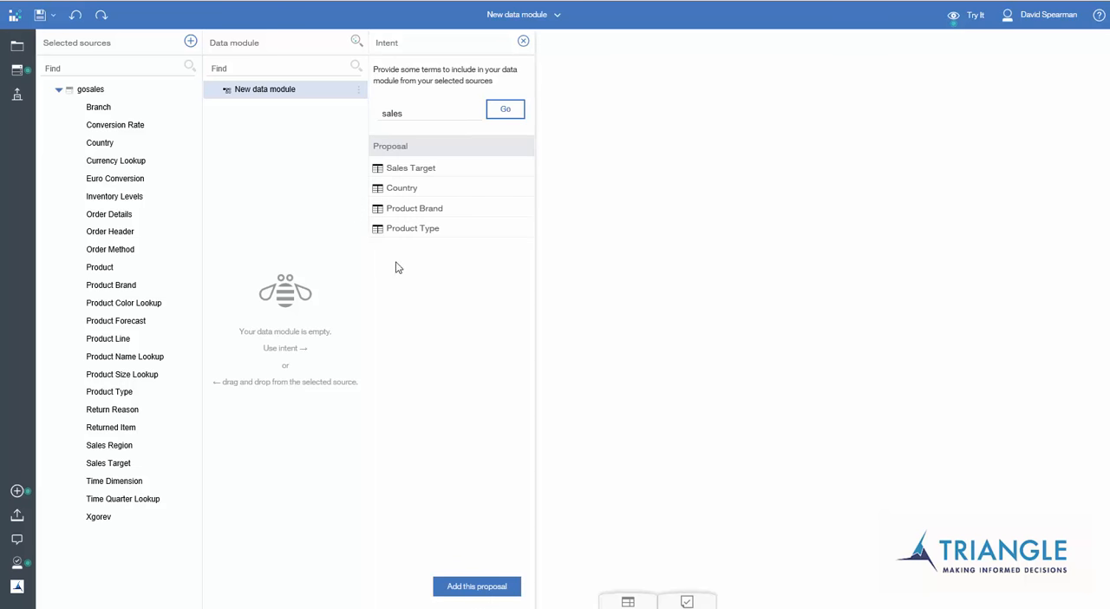
pyautogui.moveTo(404, 110); pyautogui.dragTo(377, 120)
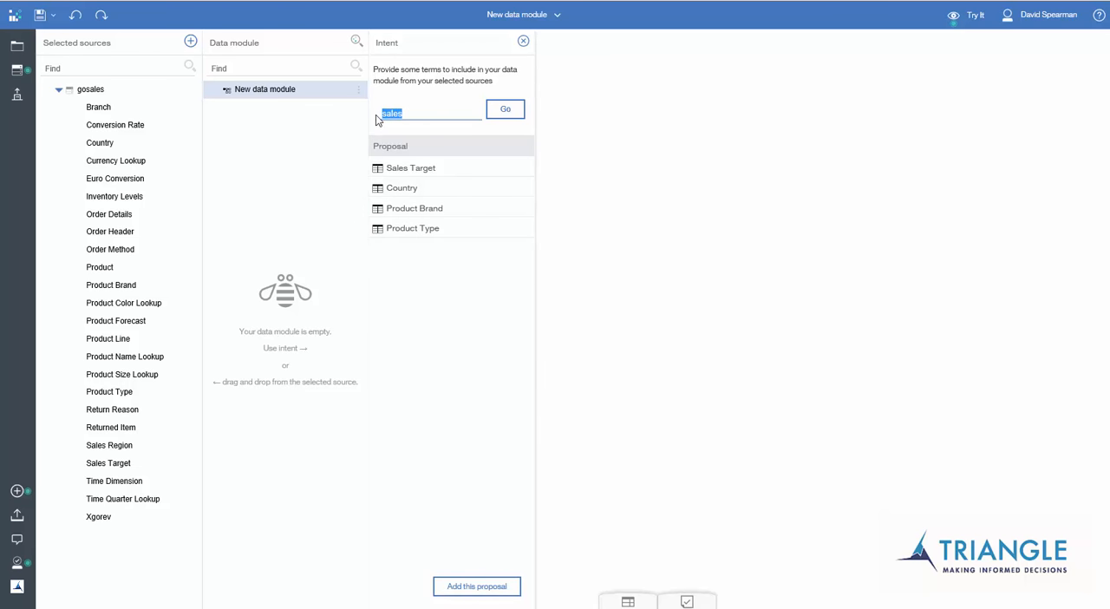
pyautogui.write('order')
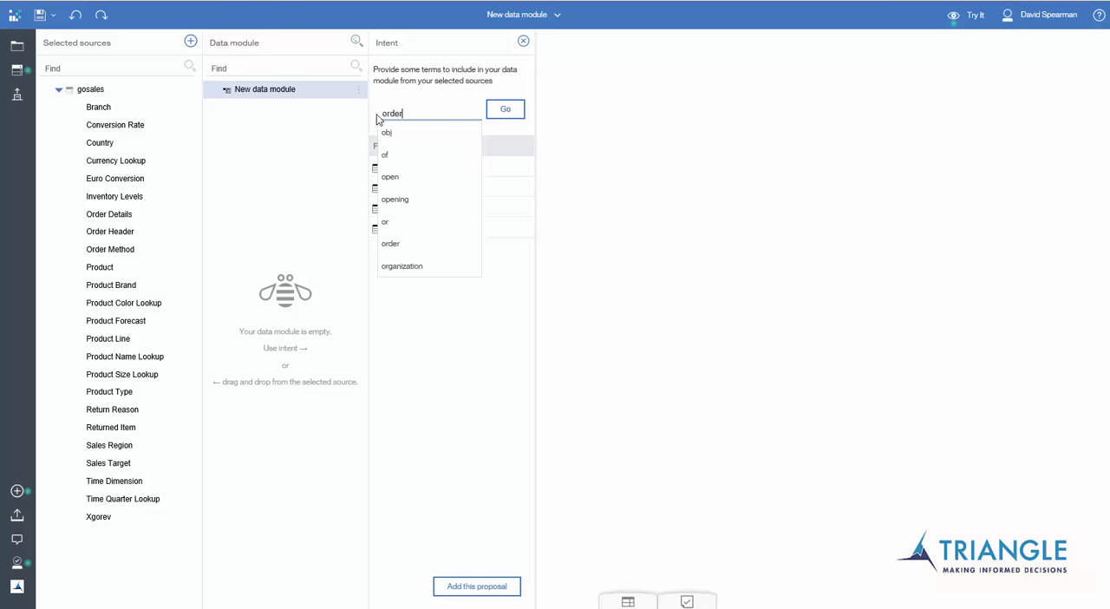
pyautogui.click(507, 113)
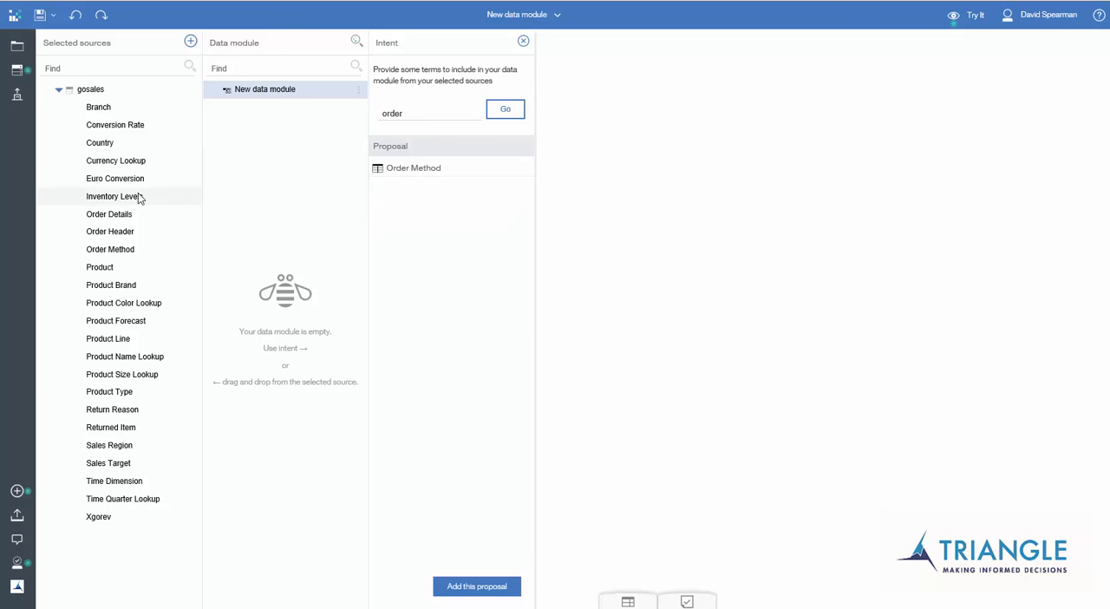
# Add the Order Details and Order Header tables from the gosales source to the data module.
pyautogui.moveTo(122, 220); pyautogui.dragTo(266, 155)
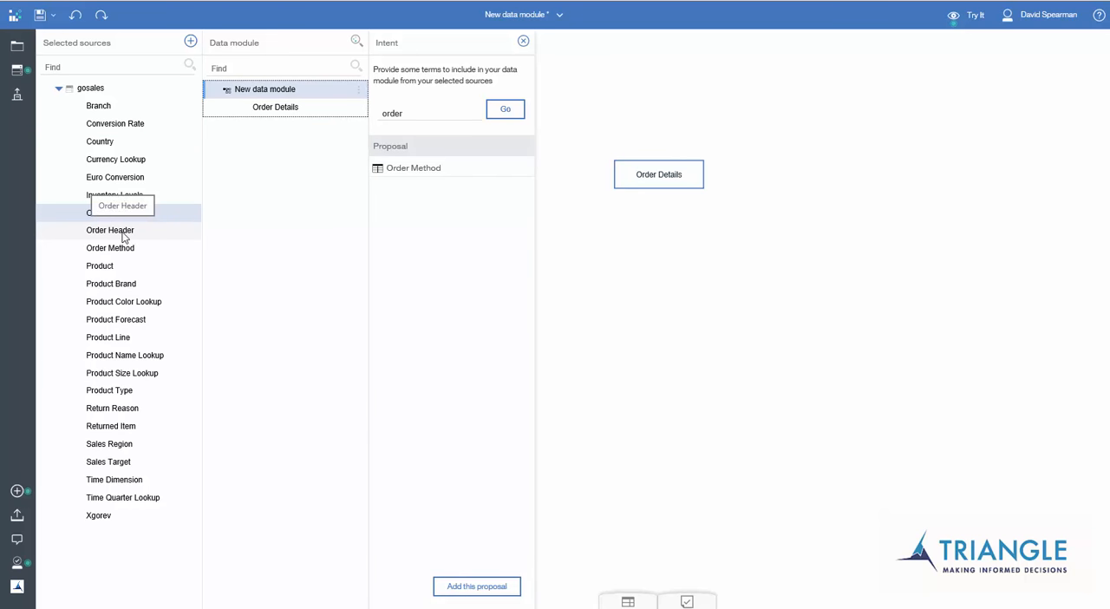
pyautogui.moveTo(124, 234); pyautogui.dragTo(713, 238)
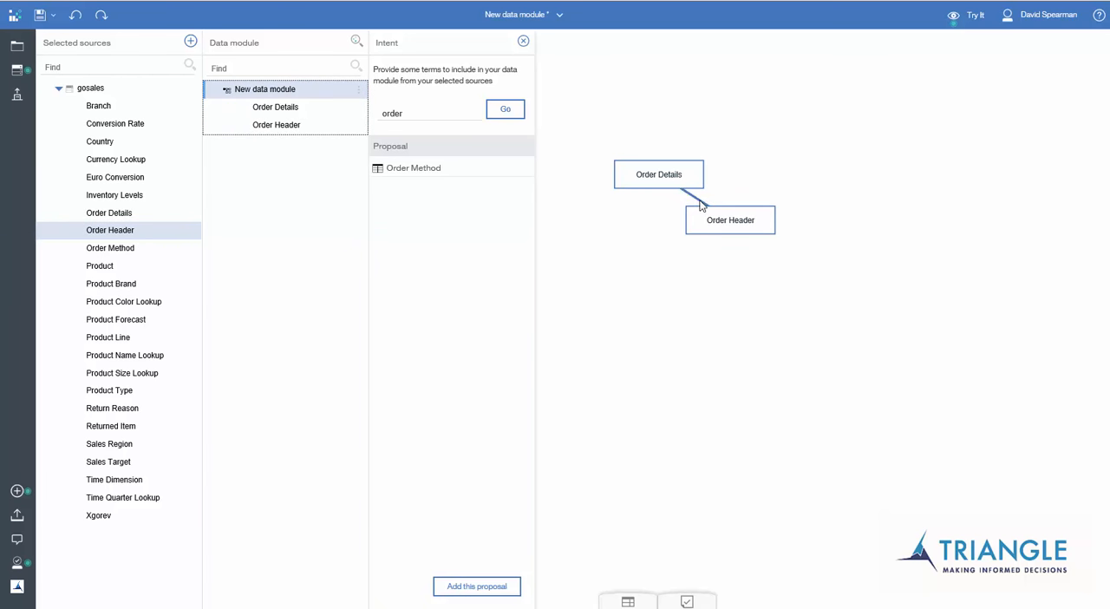
# Examine the join between Order Header and Order Details, including its matching columns, join type and cardinality.
pyautogui.click(700, 204)
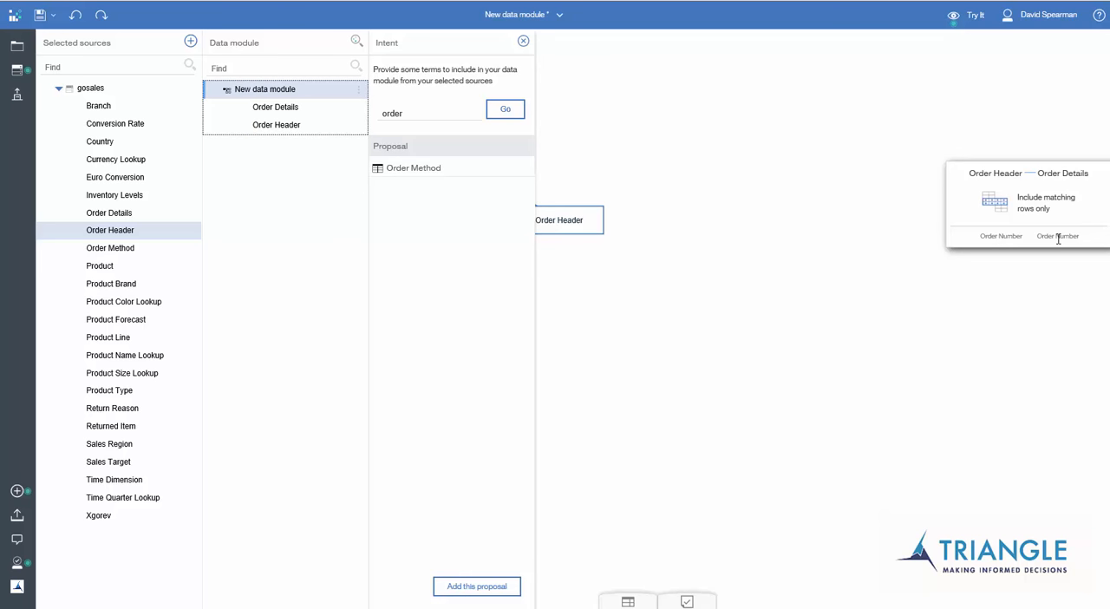
pyautogui.click(781, 247)
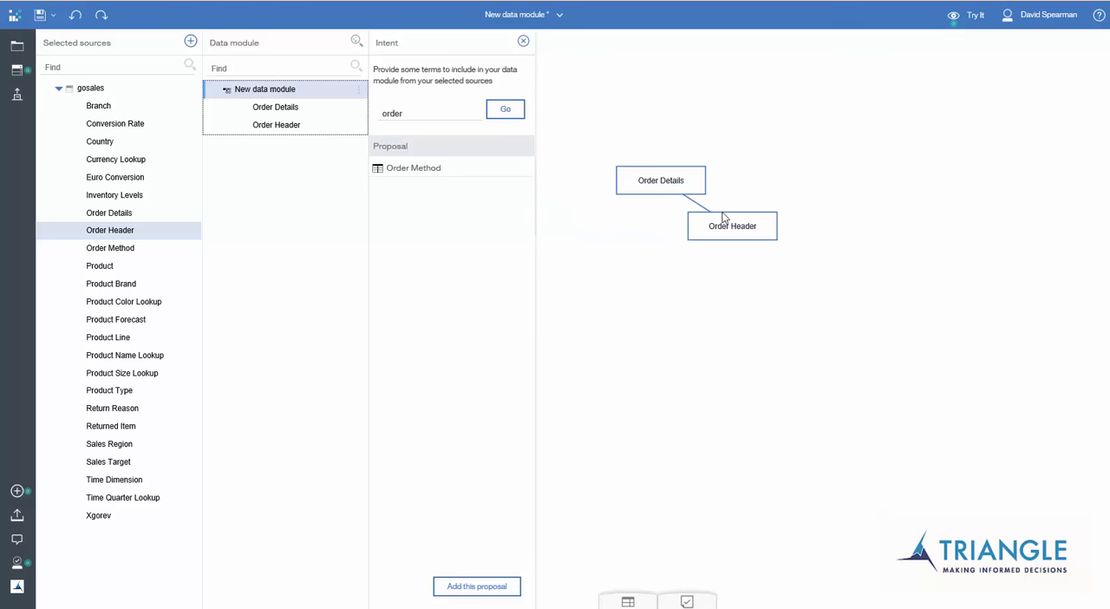
pyautogui.click(698, 209)
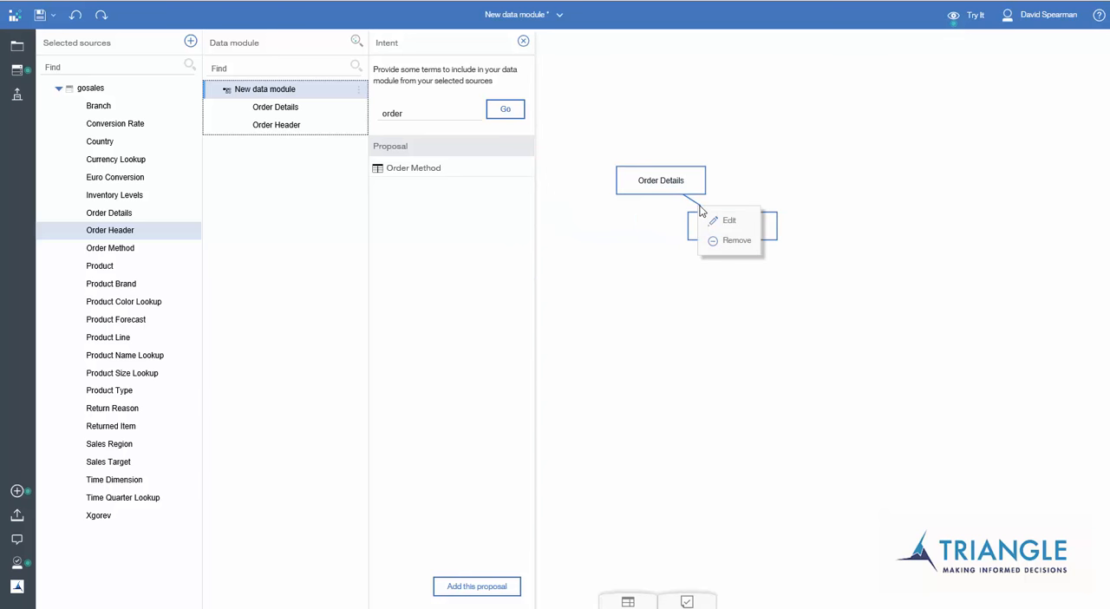
pyautogui.click(714, 222)
pyautogui.click(398, 127)
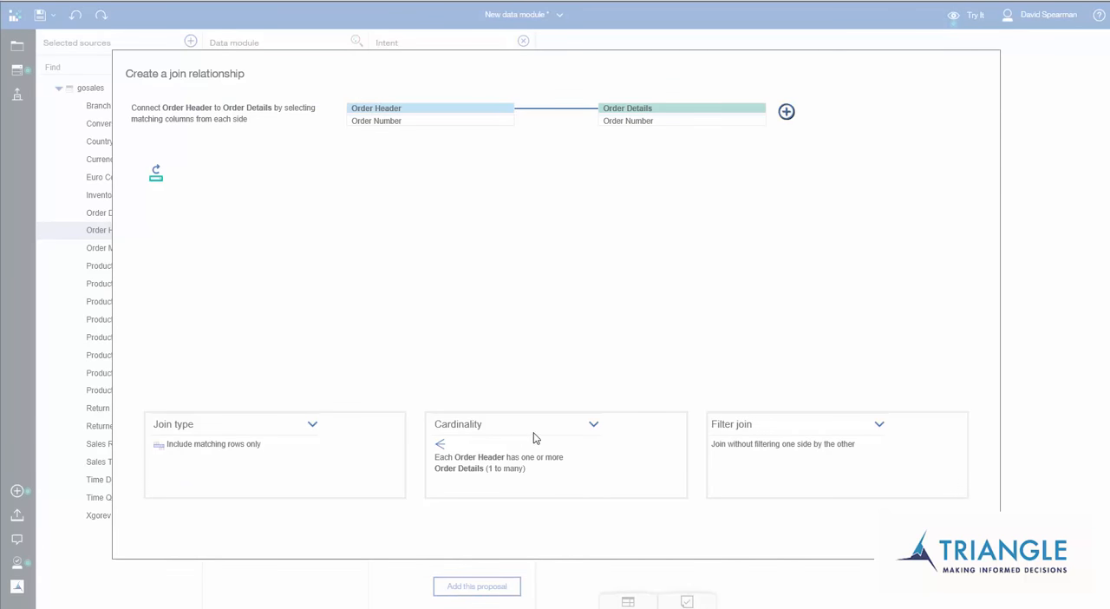
pyautogui.click(941, 531)
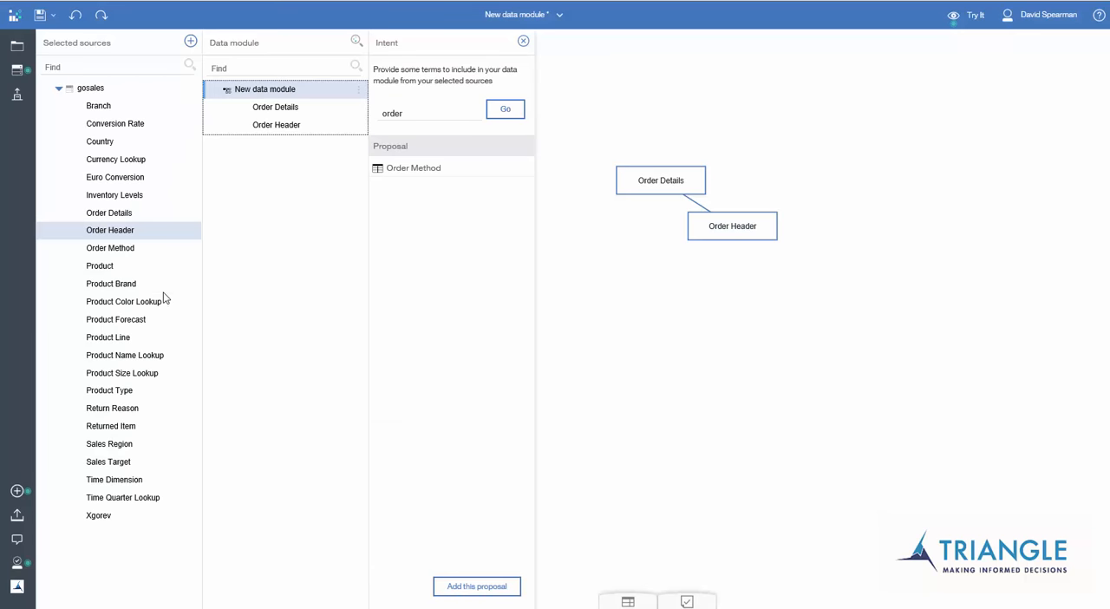
# Add the Country and Branch tables from the gosales source to the data module diagram.
pyautogui.moveTo(109, 143); pyautogui.dragTo(694, 116)
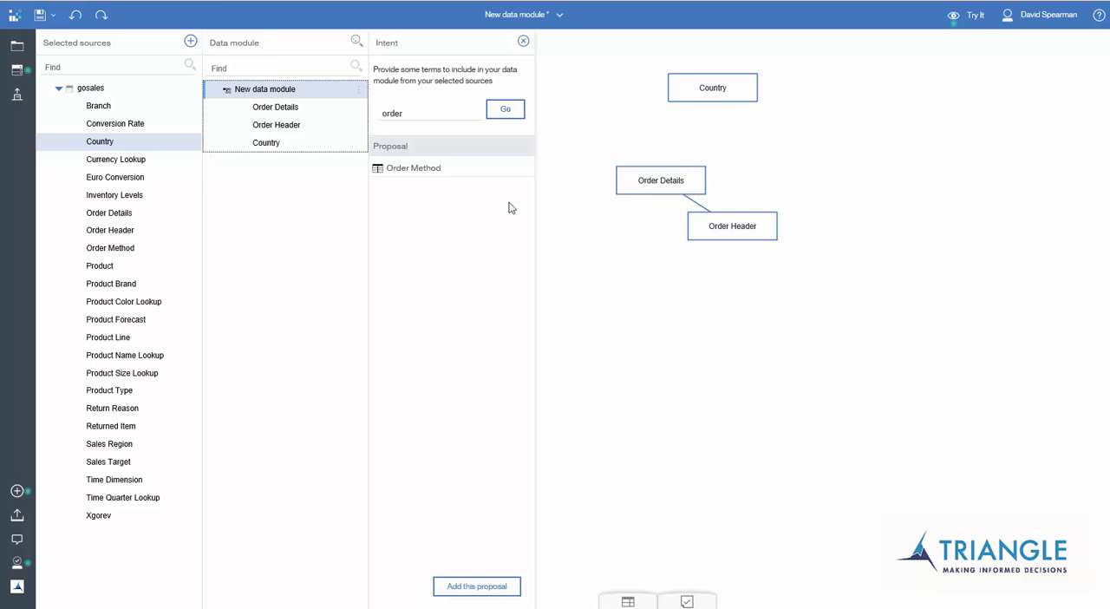
pyautogui.moveTo(98, 106); pyautogui.dragTo(843, 162)
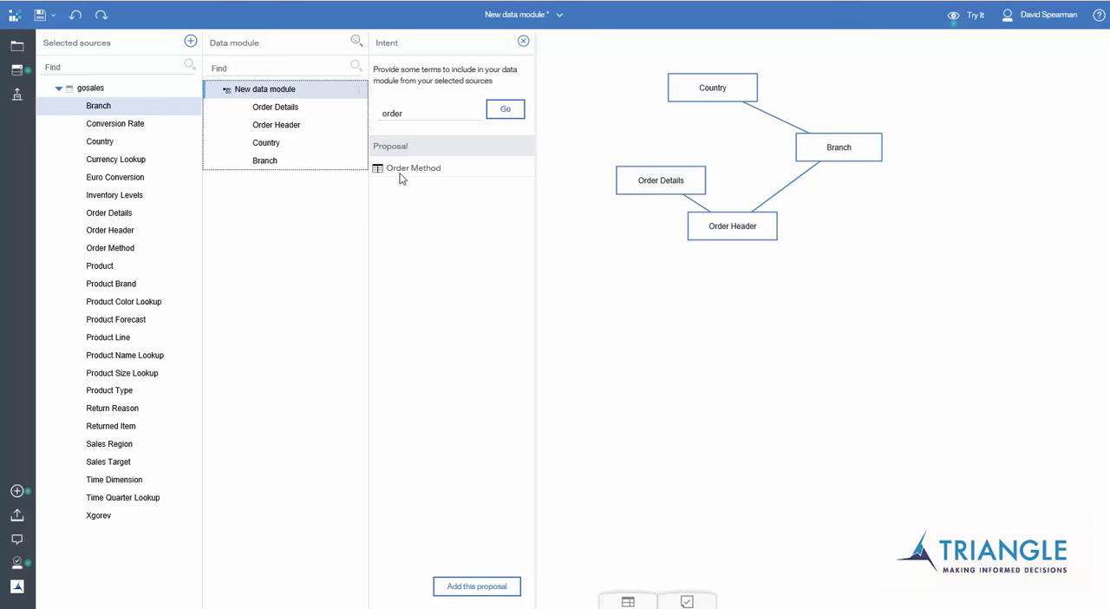
# Remove the Country table from the data module.
pyautogui.moveTo(271, 146)
pyautogui.mouseDown()
pyautogui.moveTo(273, 120)
pyautogui.moveTo(270, 147)
pyautogui.mouseUp()
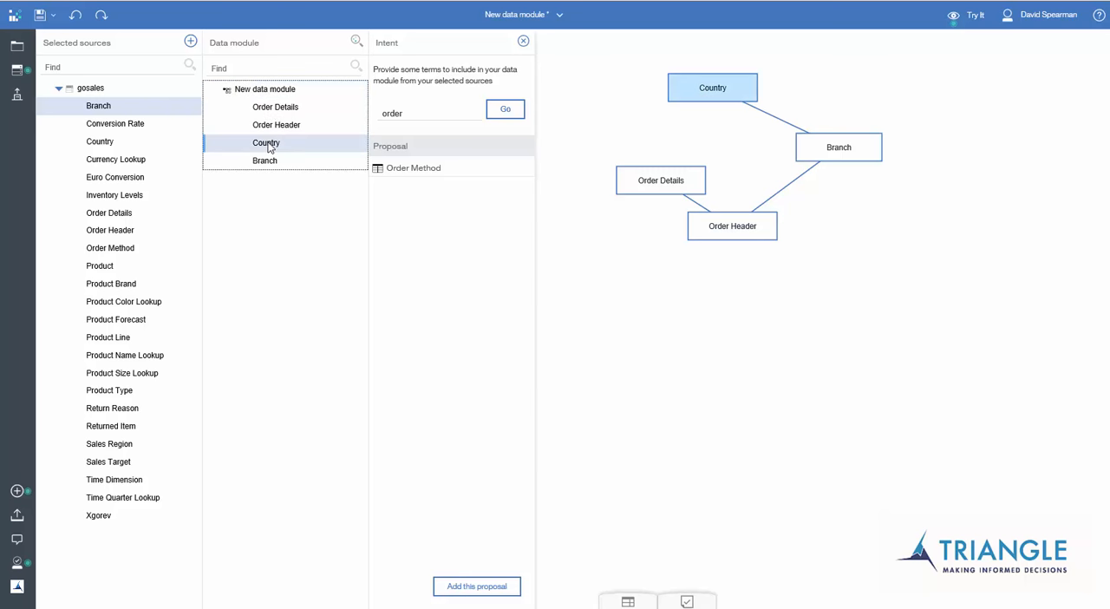
pyautogui.rightClick(270, 148)
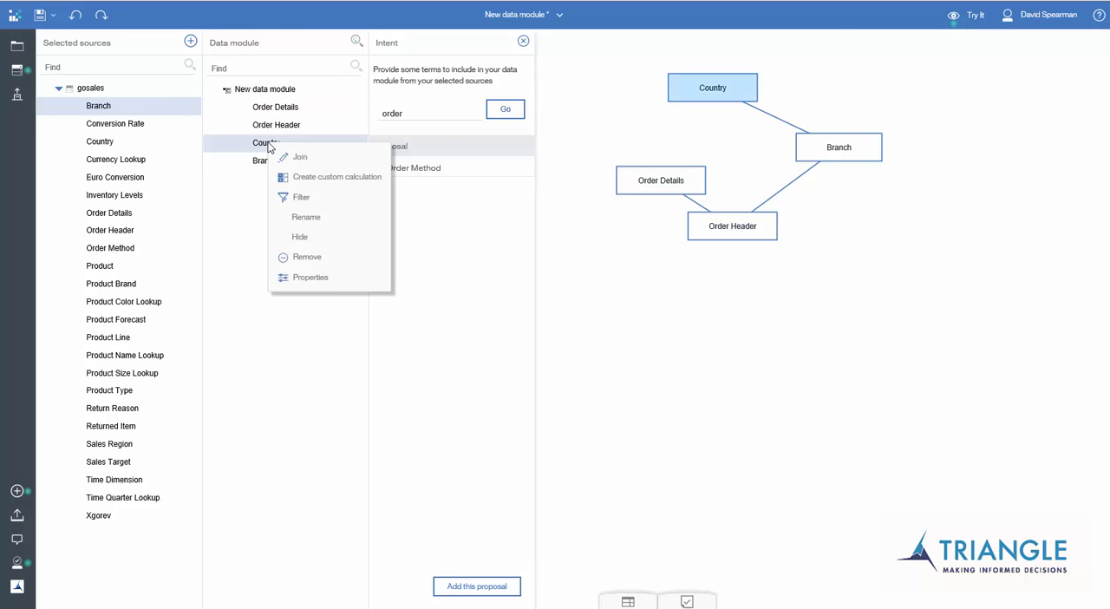
pyautogui.click(304, 260)
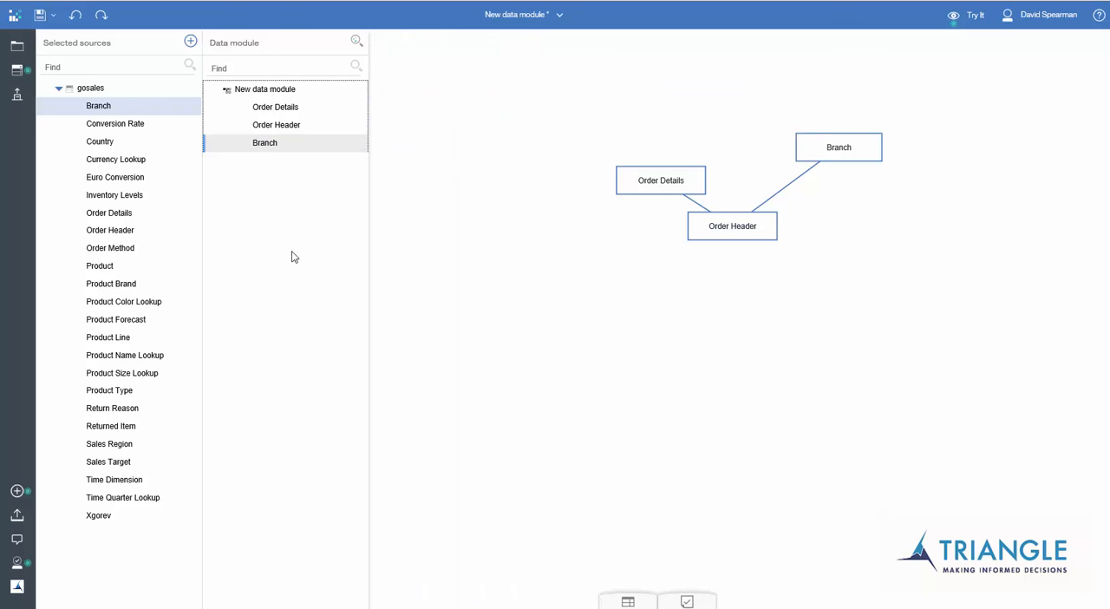
# Add the Conversion Rate table to the data module and join Branch to it on Country Code in both tables.
pyautogui.moveTo(114, 128); pyautogui.dragTo(642, 87)
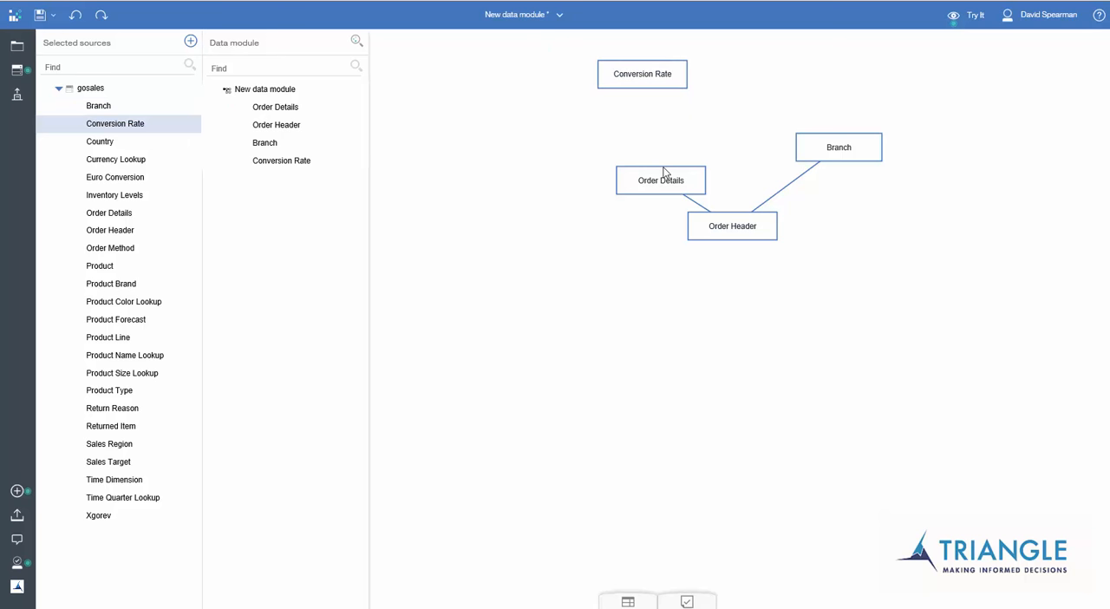
pyautogui.click(265, 143)
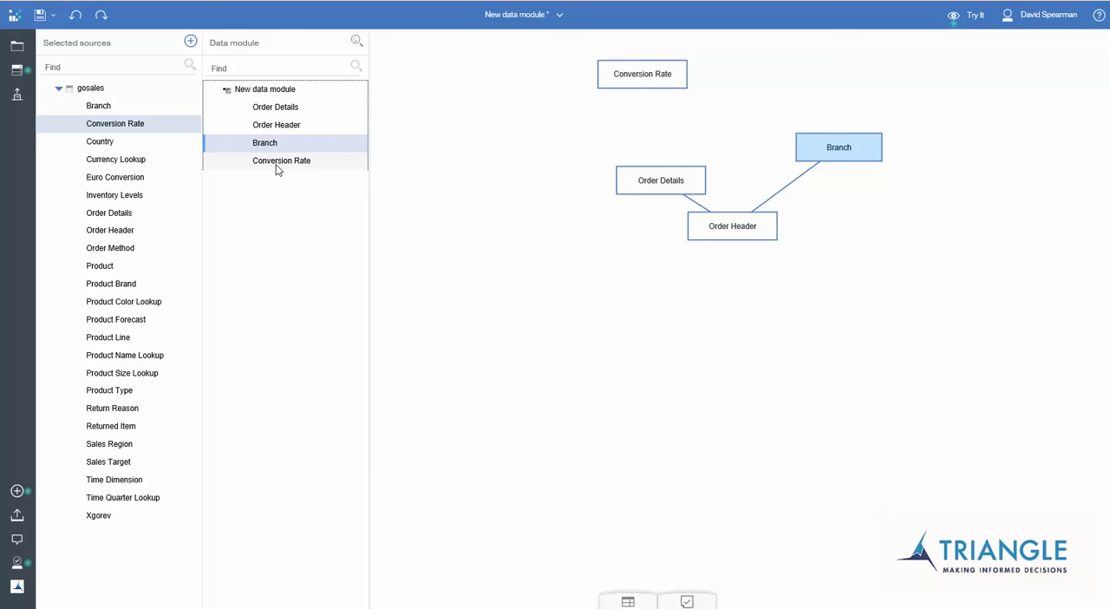
pyautogui.keyDown('ctrl'); pyautogui.click(277, 161); pyautogui.keyUp('ctrl')
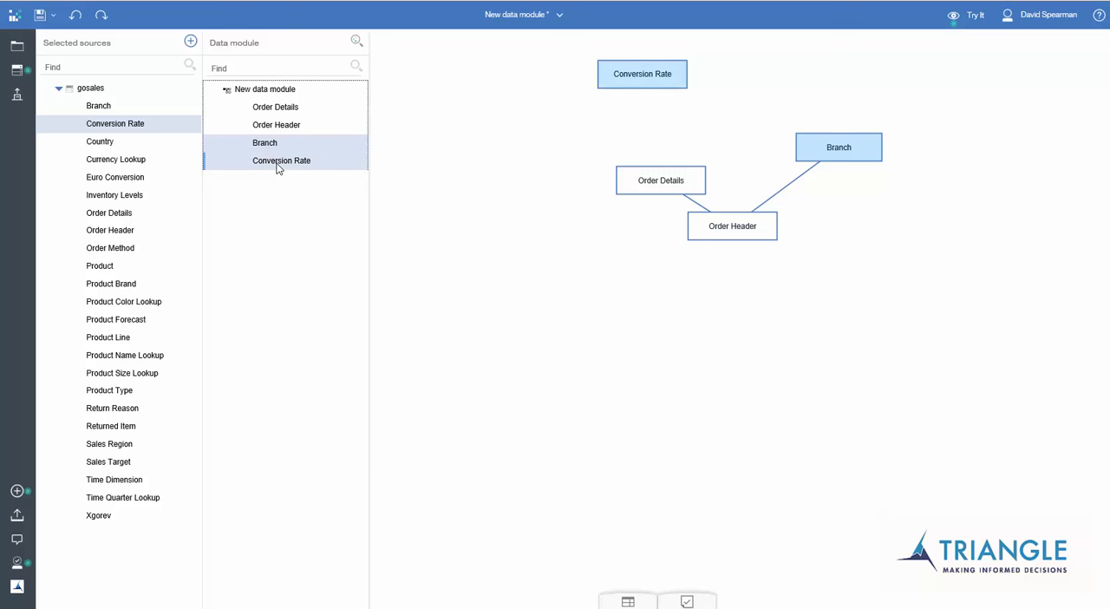
pyautogui.rightClick(278, 166)
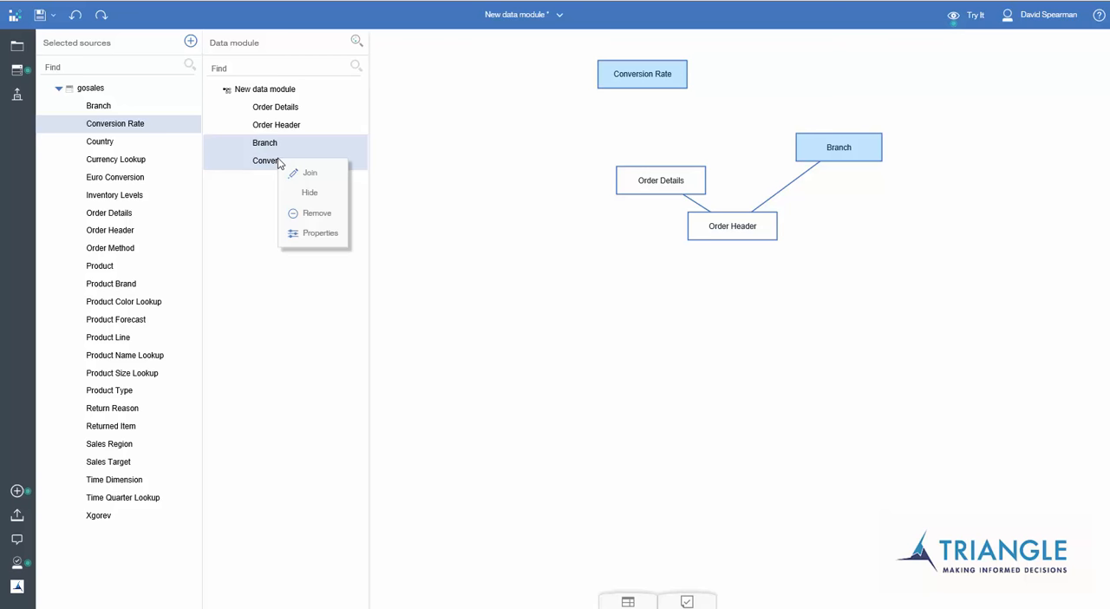
pyautogui.click(296, 179)
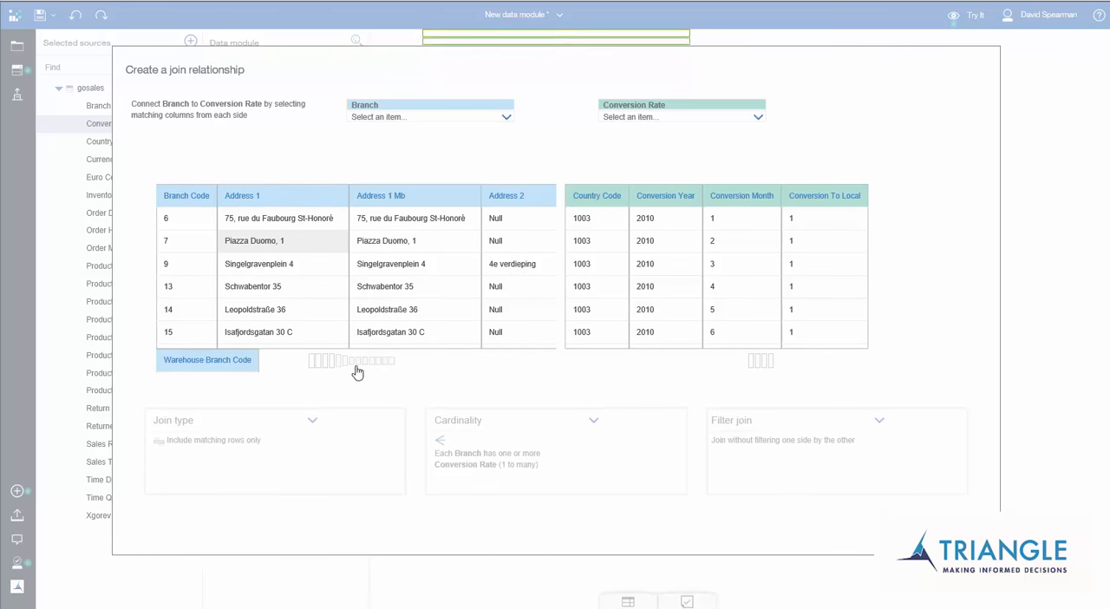
pyautogui.hscroll(3, 365, 369)
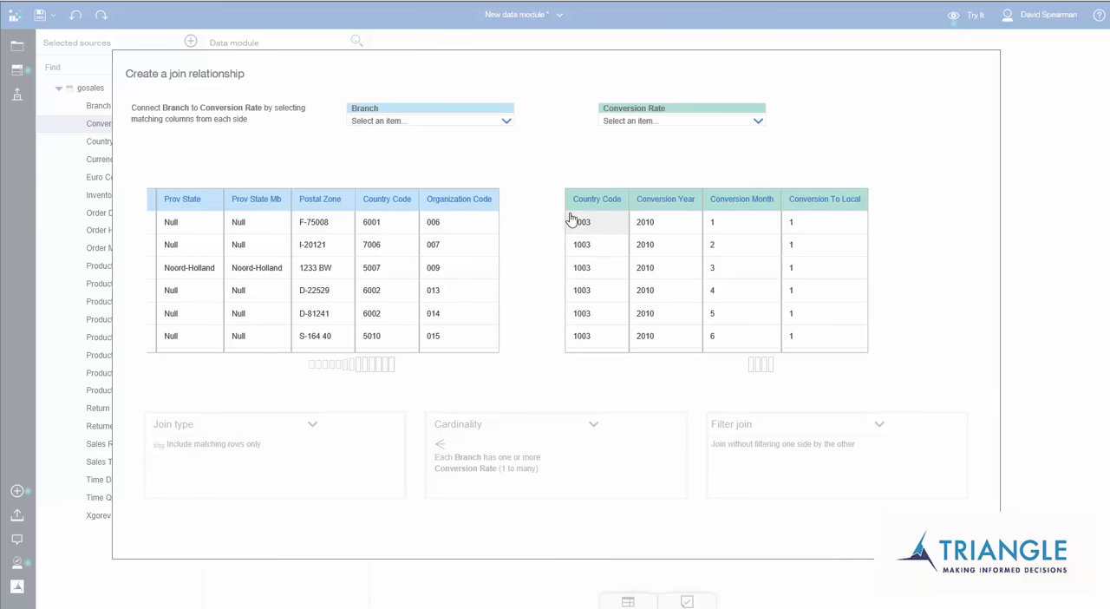
pyautogui.click(508, 121)
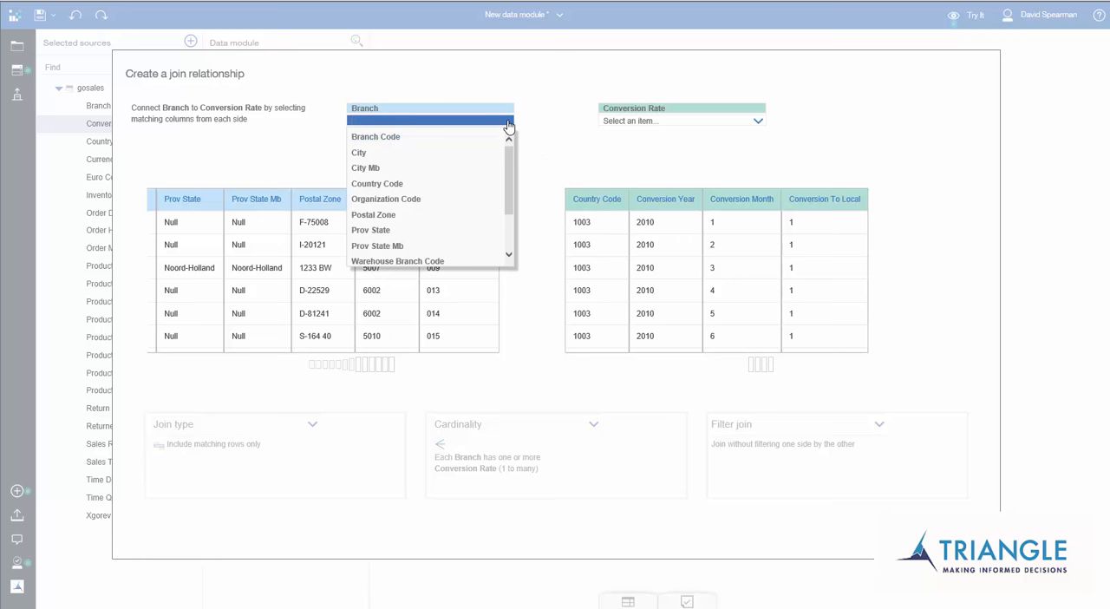
pyautogui.click(486, 183)
pyautogui.click(760, 124)
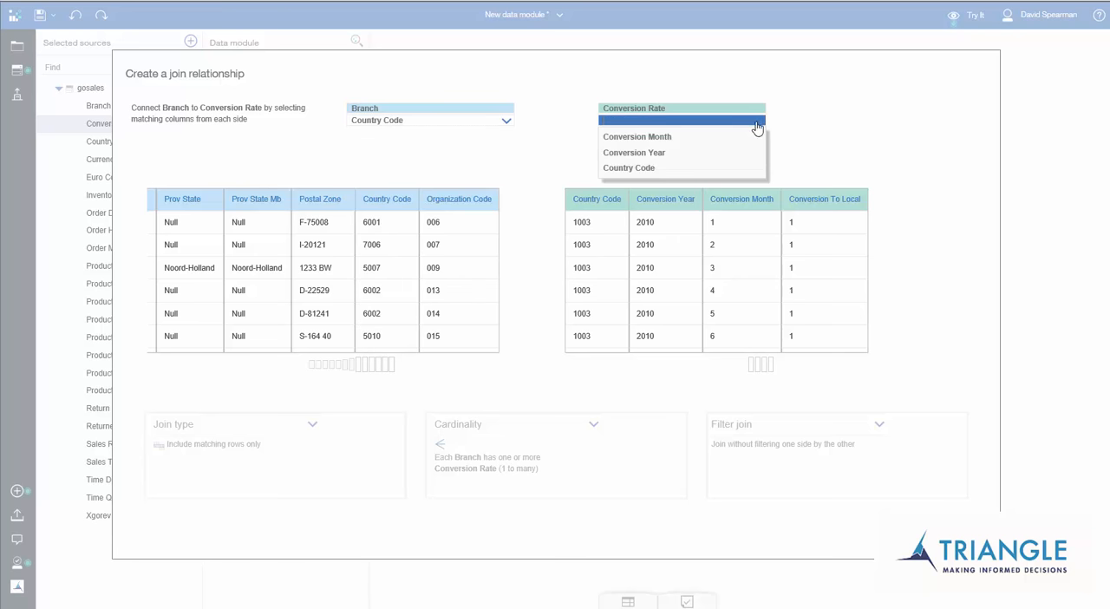
pyautogui.click(720, 170)
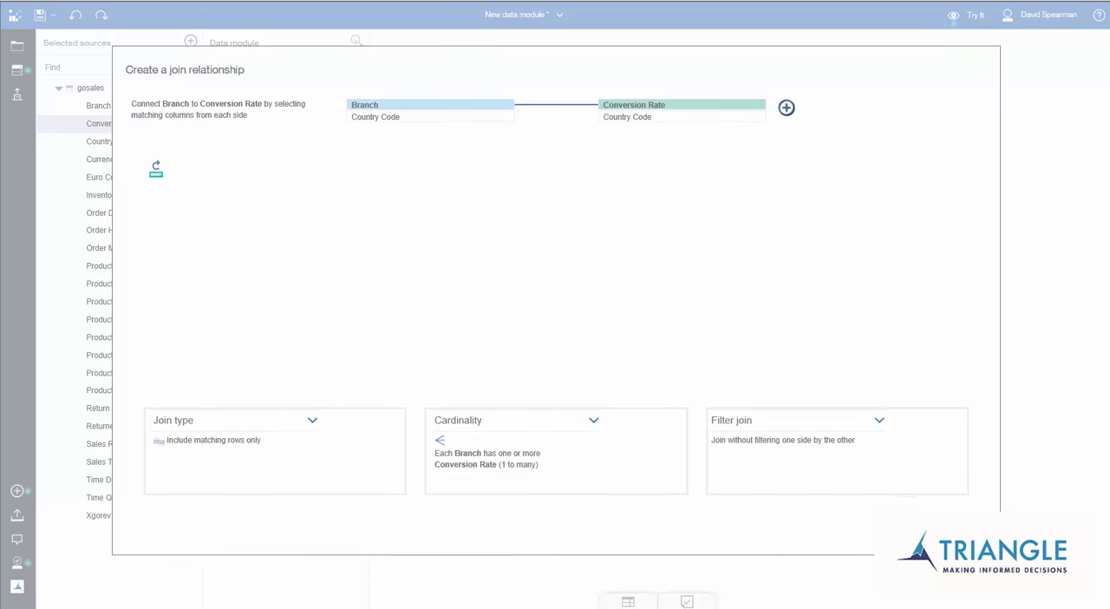
pyautogui.click(892, 513)
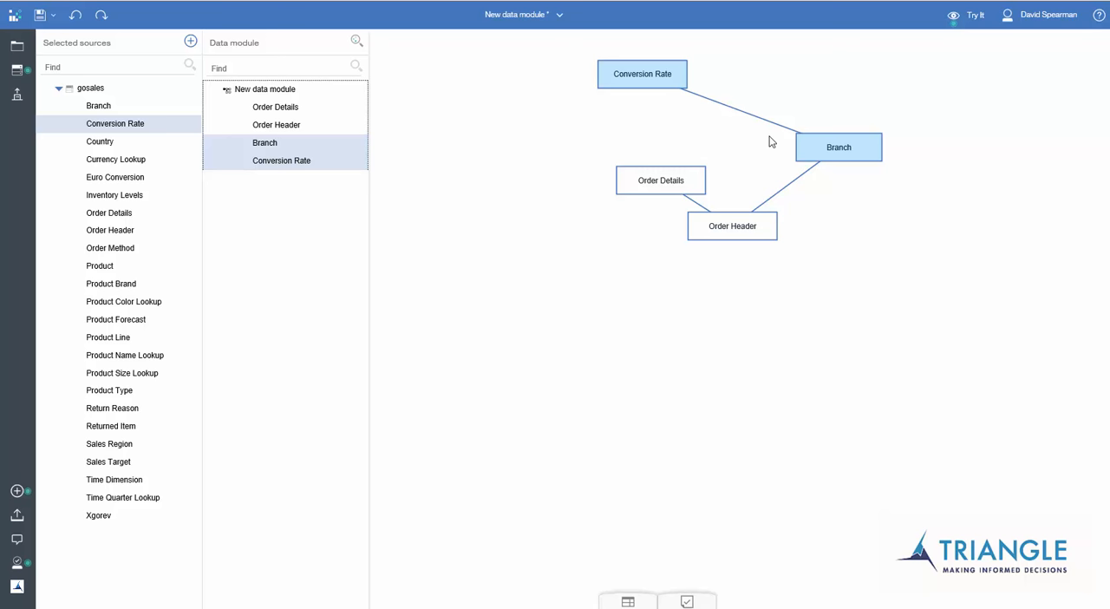
# Filter the Branch table's Branch Code column by individual values, keeping only branch code 19.
pyautogui.moveTo(263, 147); pyautogui.dragTo(271, 148)
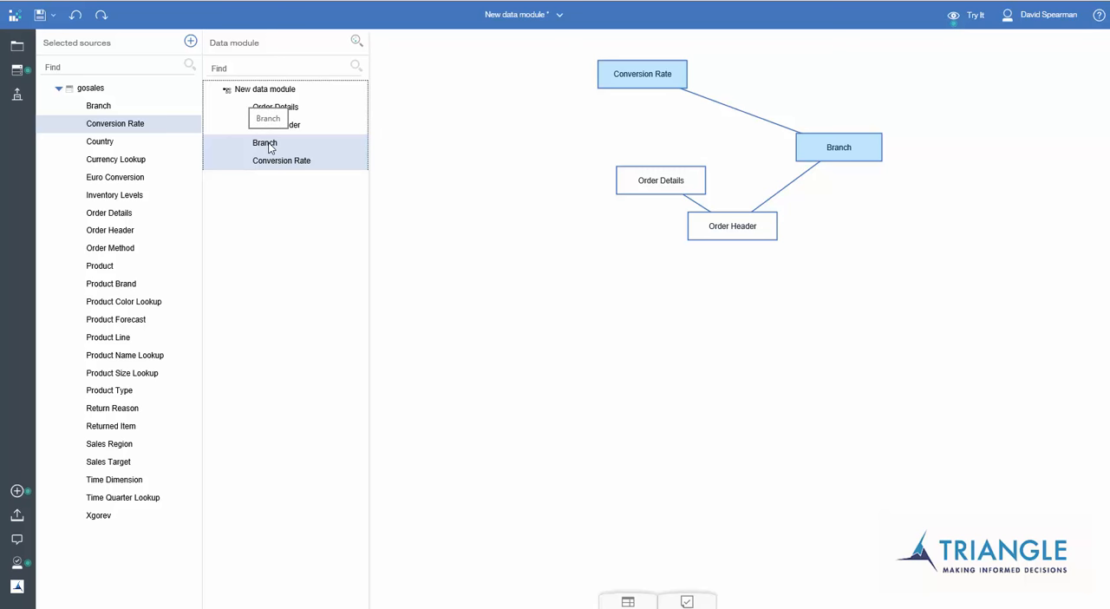
pyautogui.doubleClick(269, 146)
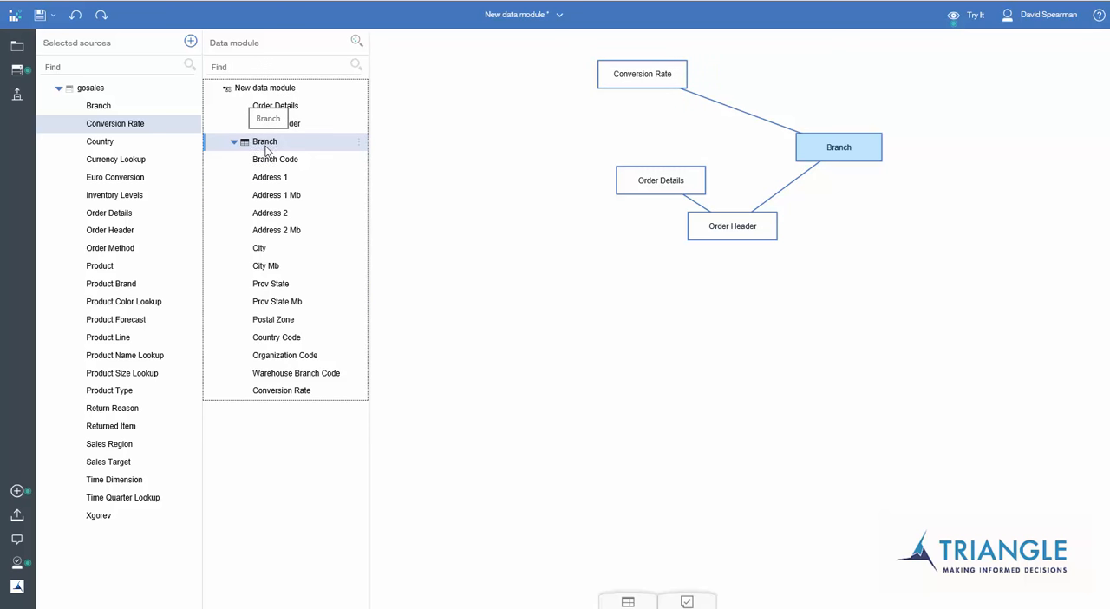
pyautogui.click(282, 163)
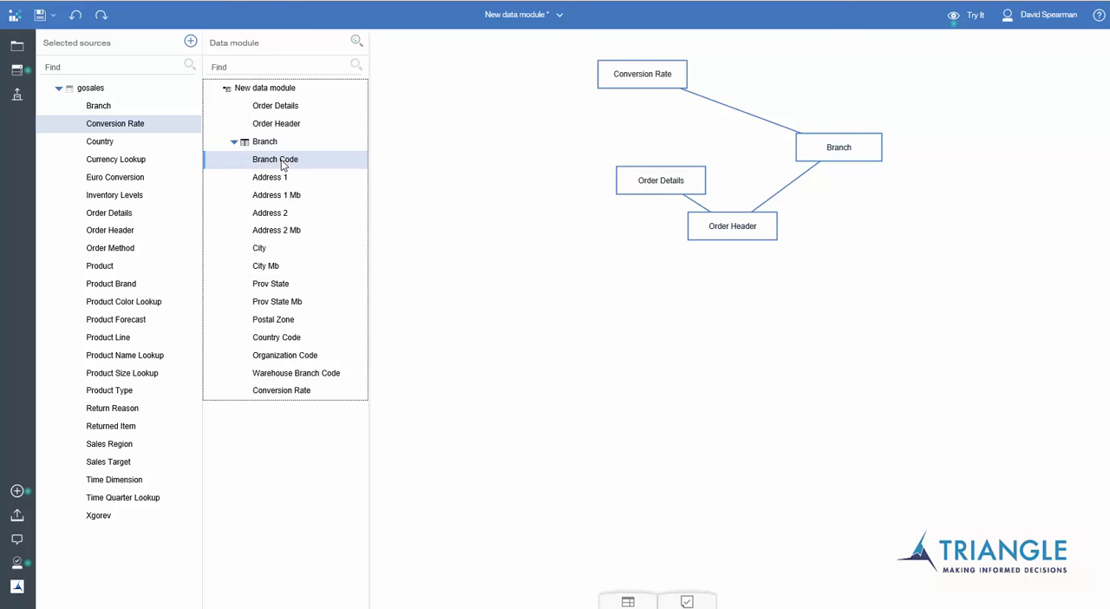
pyautogui.rightClick(283, 164)
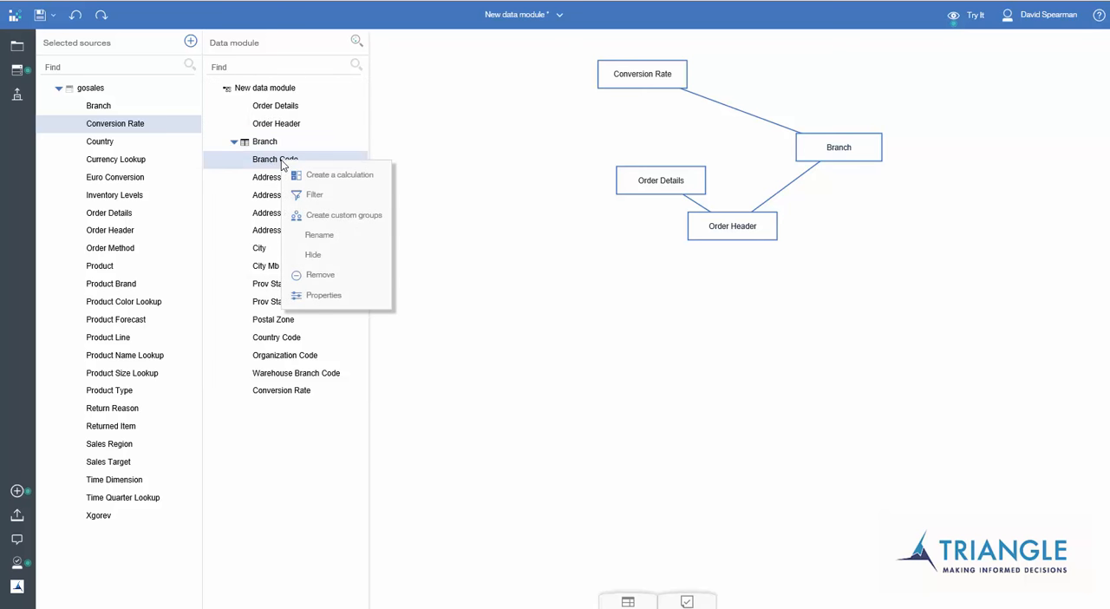
pyautogui.click(313, 196)
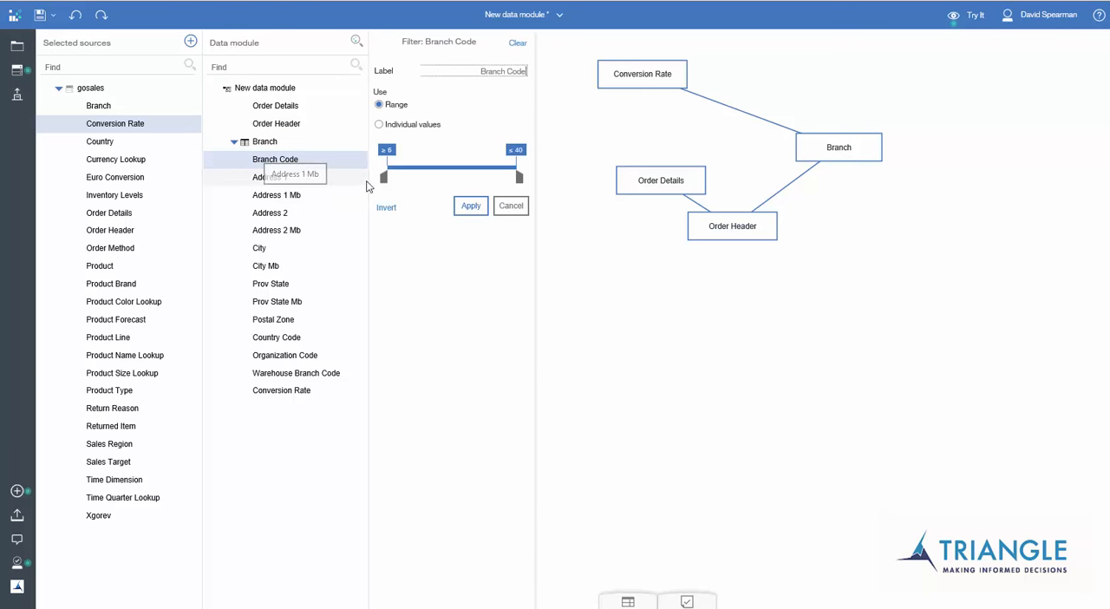
pyautogui.click(379, 125)
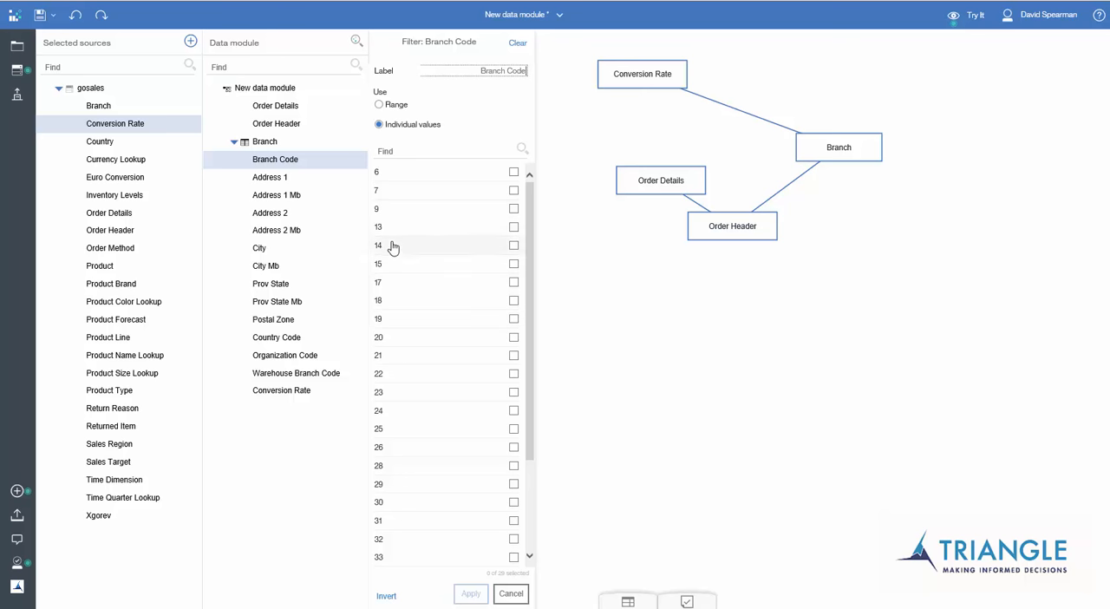
pyautogui.click(514, 320)
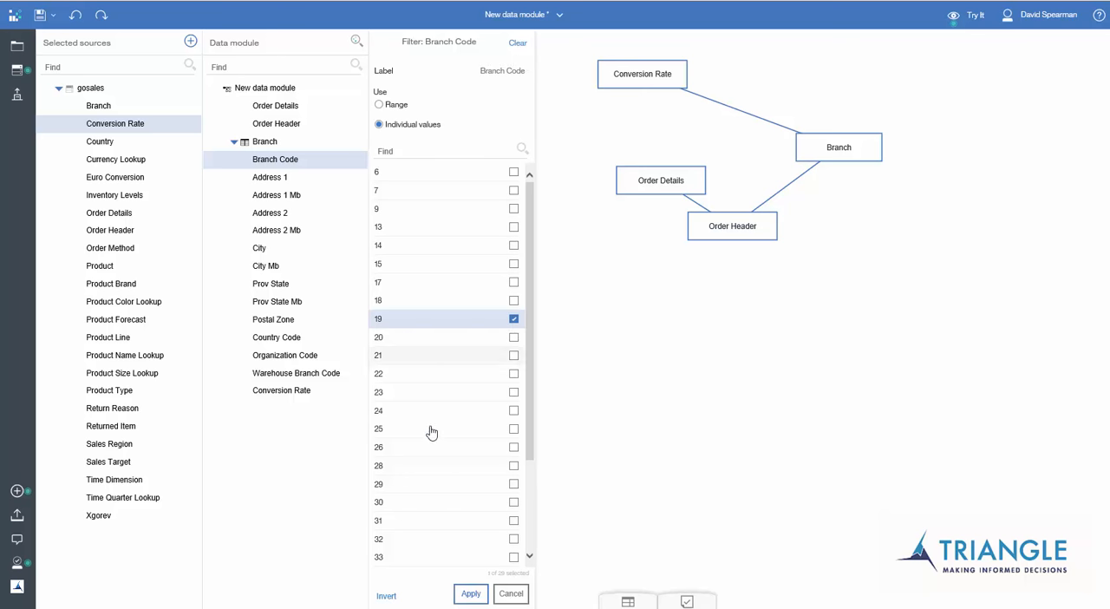
pyautogui.click(473, 595)
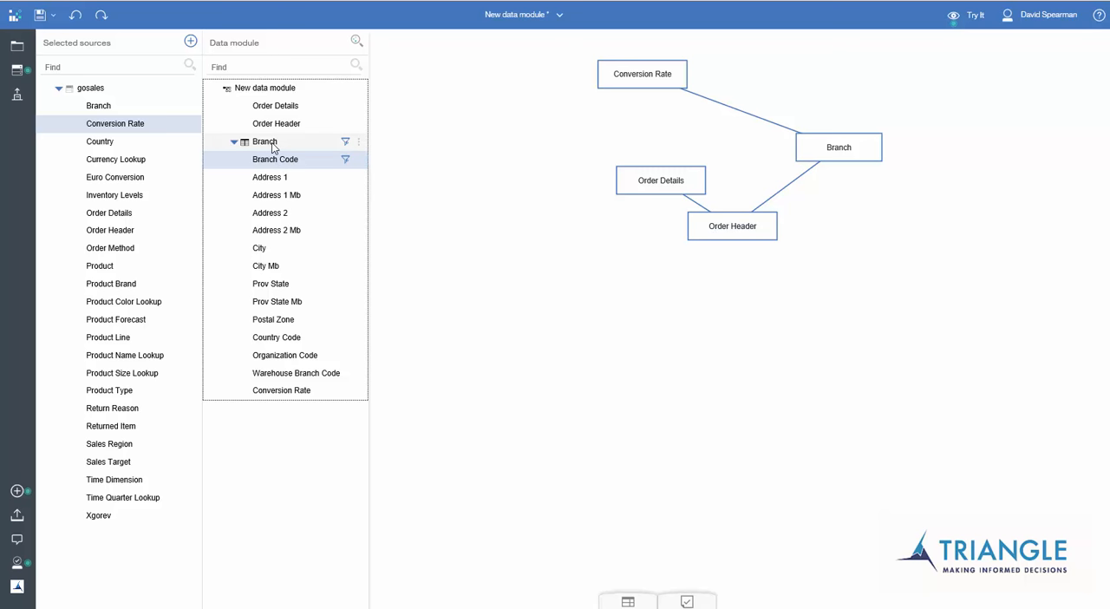
# Save the data module as DM Test in the Data_Modules folder of Team content.
pyautogui.click(40, 17)
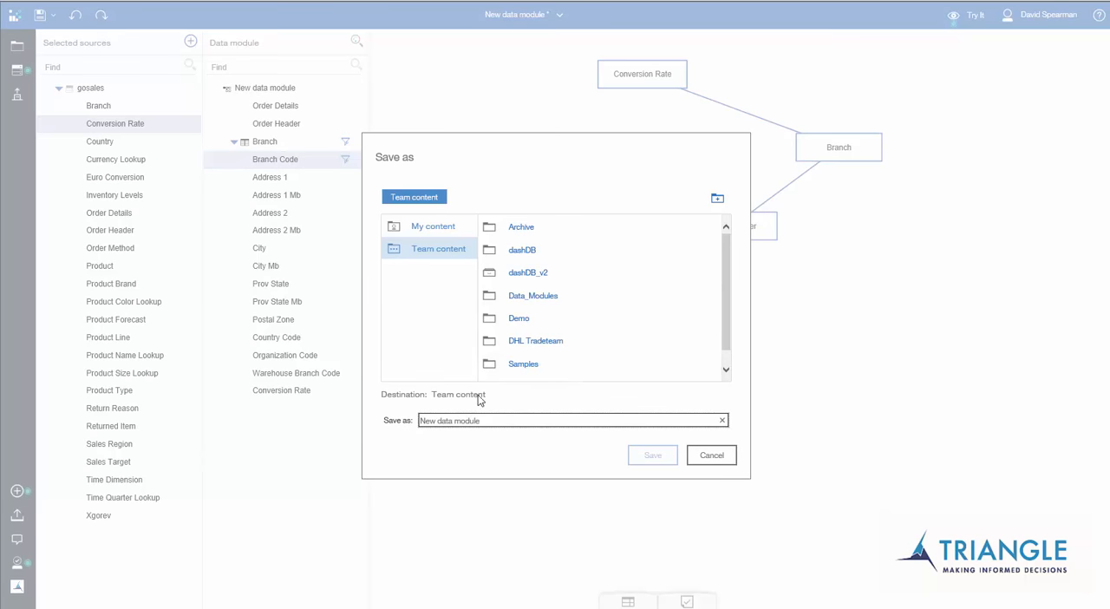
pyautogui.click(527, 299)
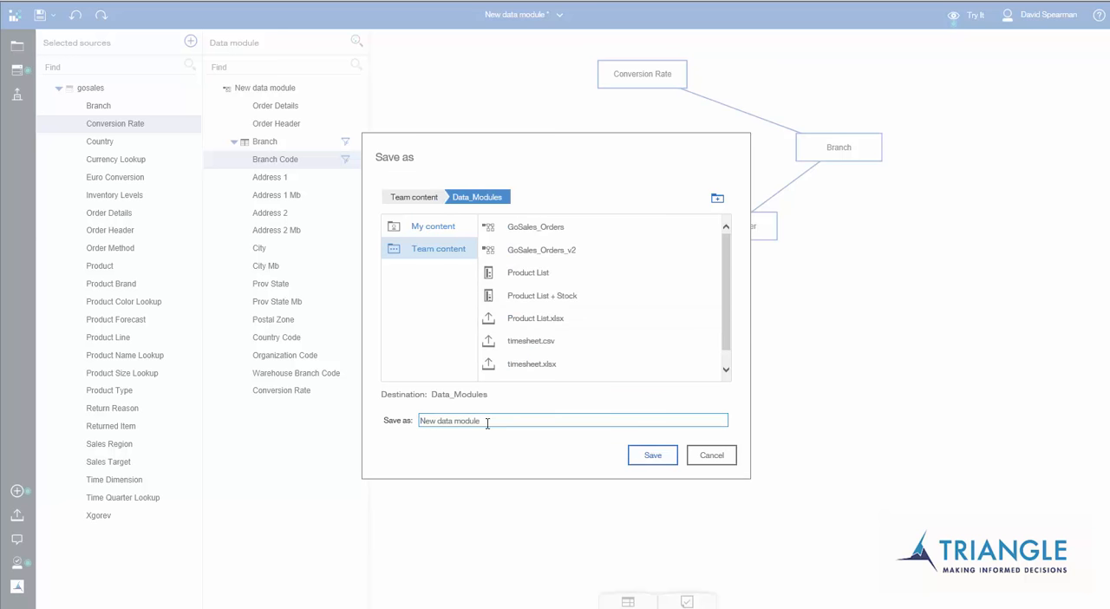
pyautogui.moveTo(494, 421); pyautogui.dragTo(414, 423)
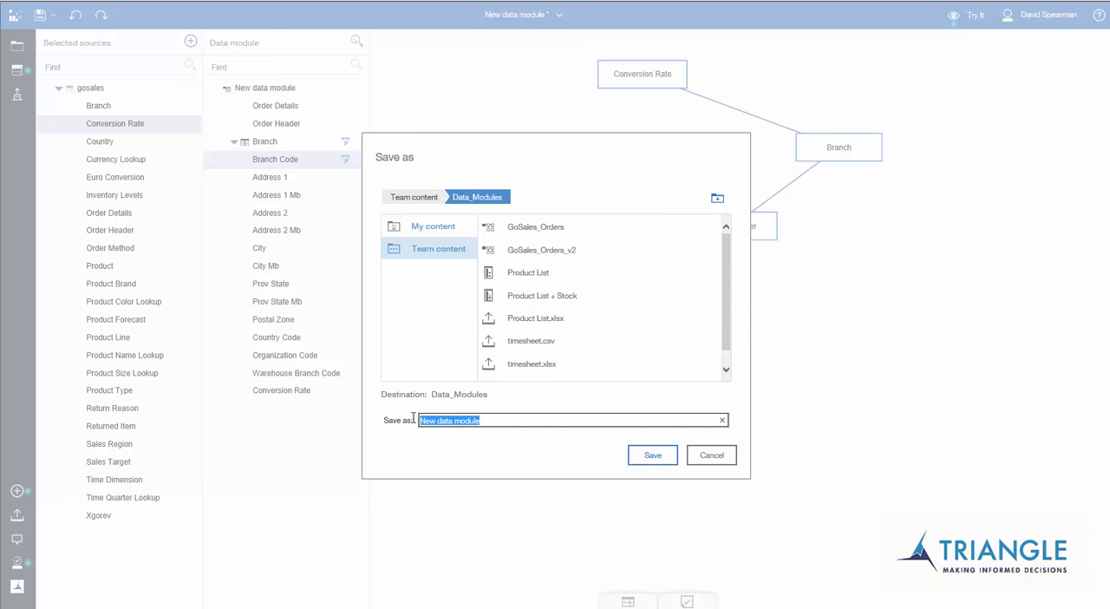
pyautogui.write('DM Test')
pyautogui.click(653, 460)
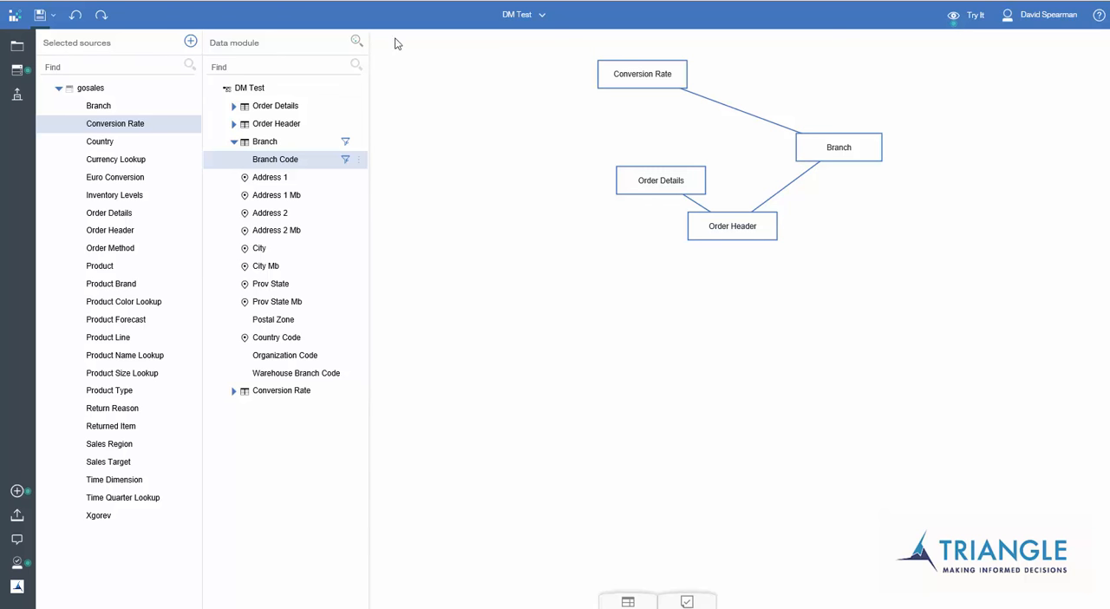
# Return to the Welcome page and create a new report based on the List template.
pyautogui.click(537, 19)
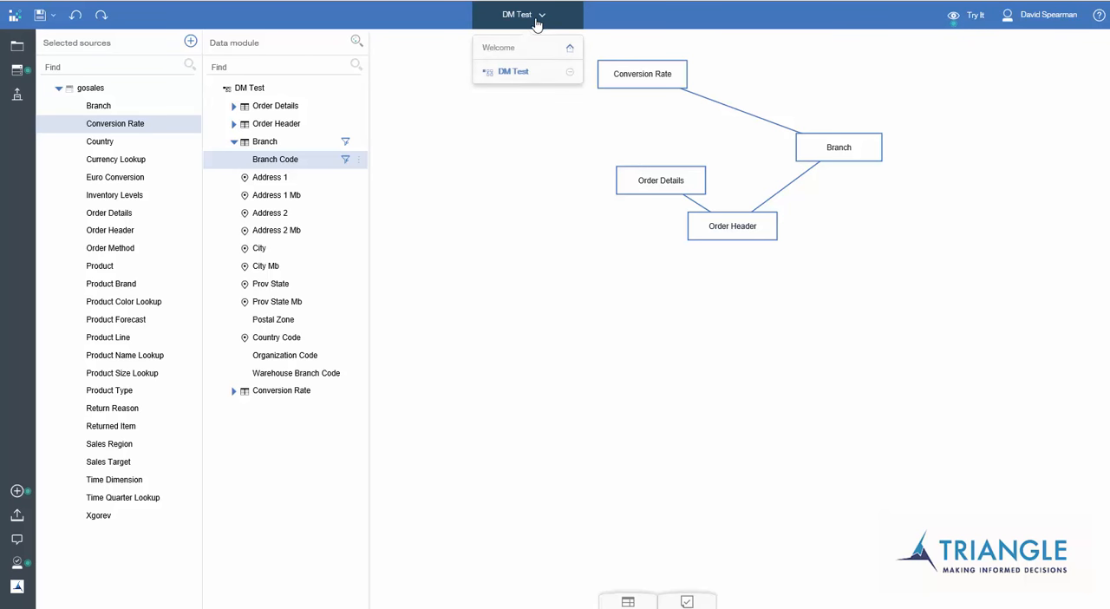
pyautogui.click(490, 49)
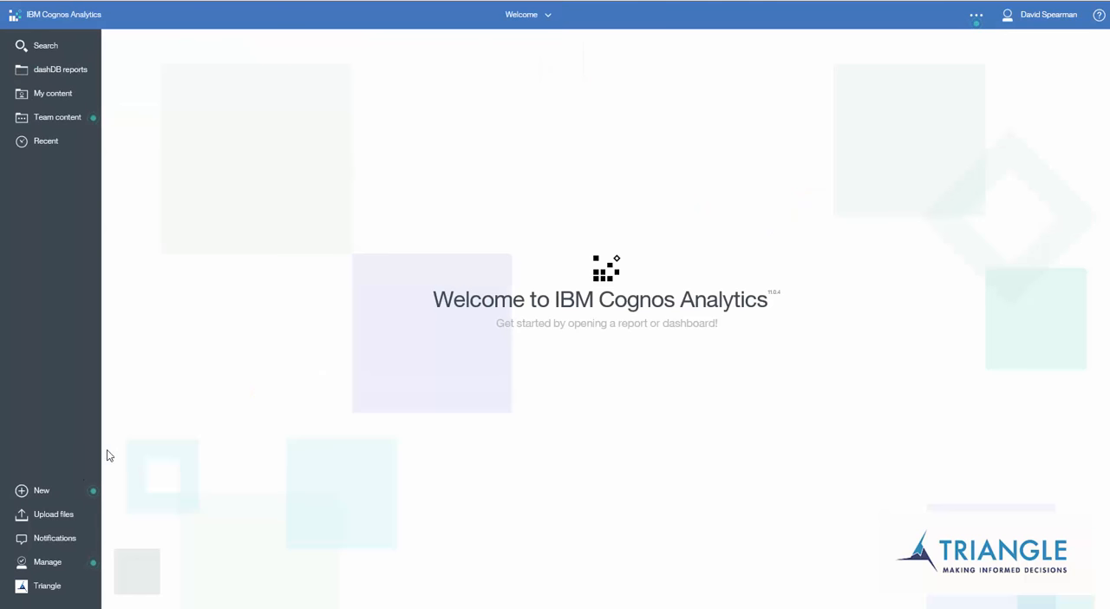
pyautogui.click(43, 495)
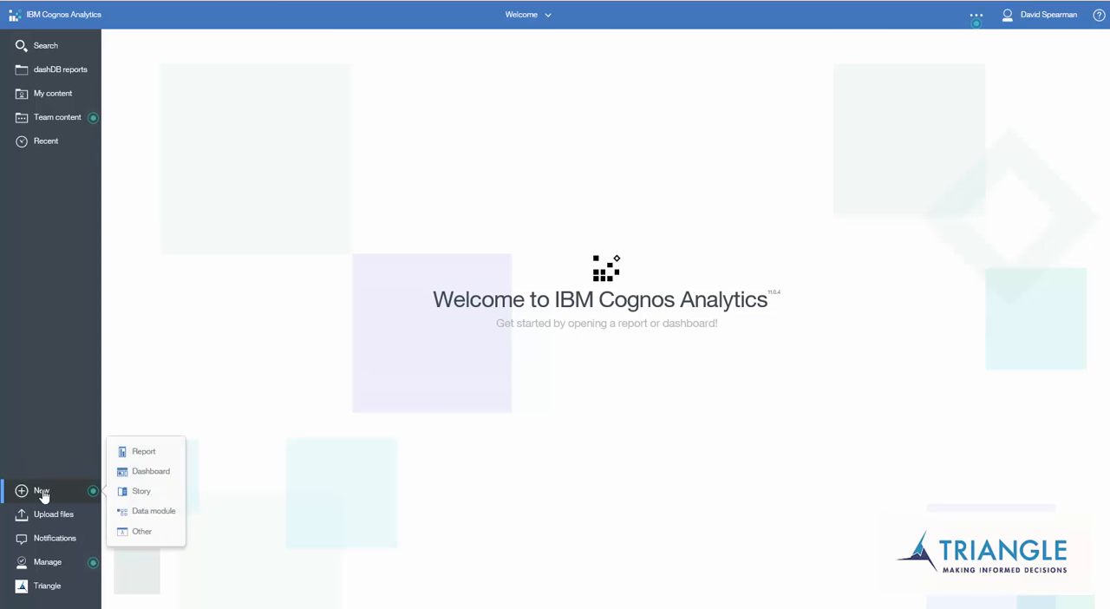
pyautogui.click(148, 459)
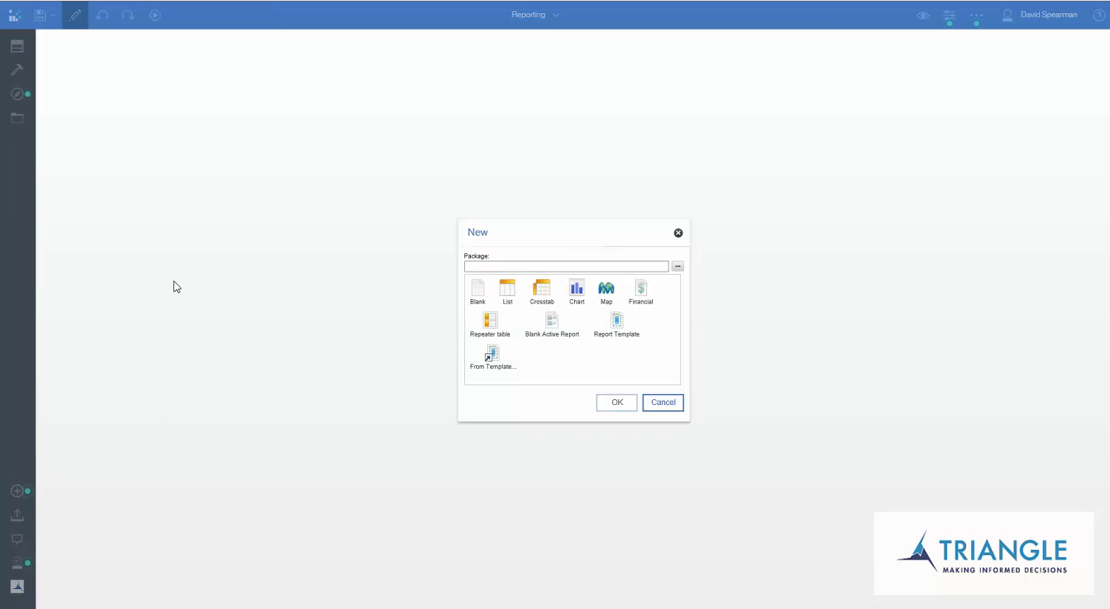
pyautogui.click(507, 295)
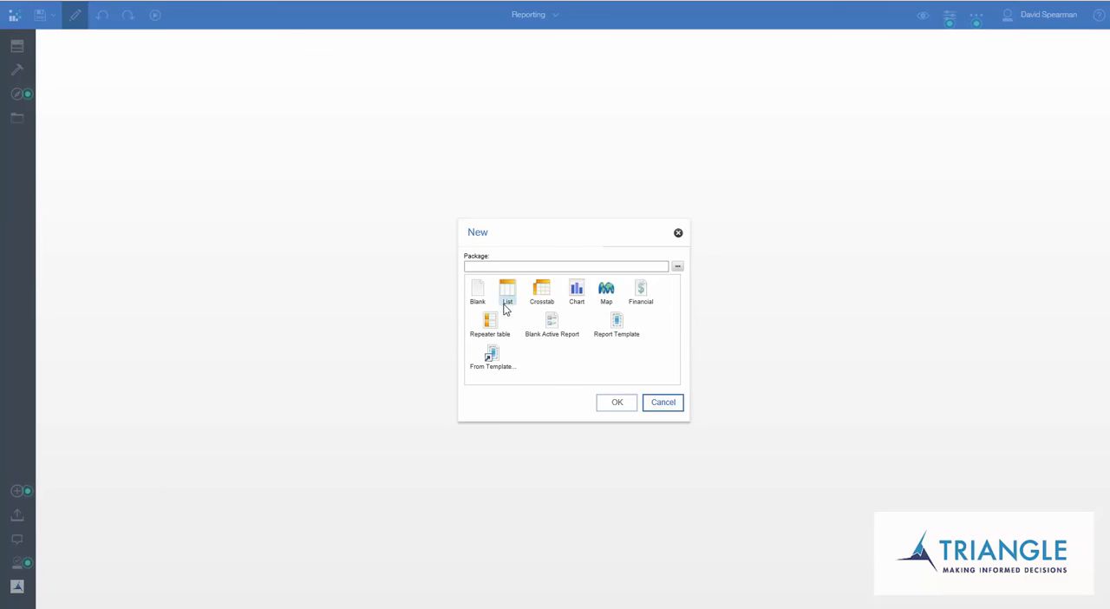
pyautogui.click(615, 403)
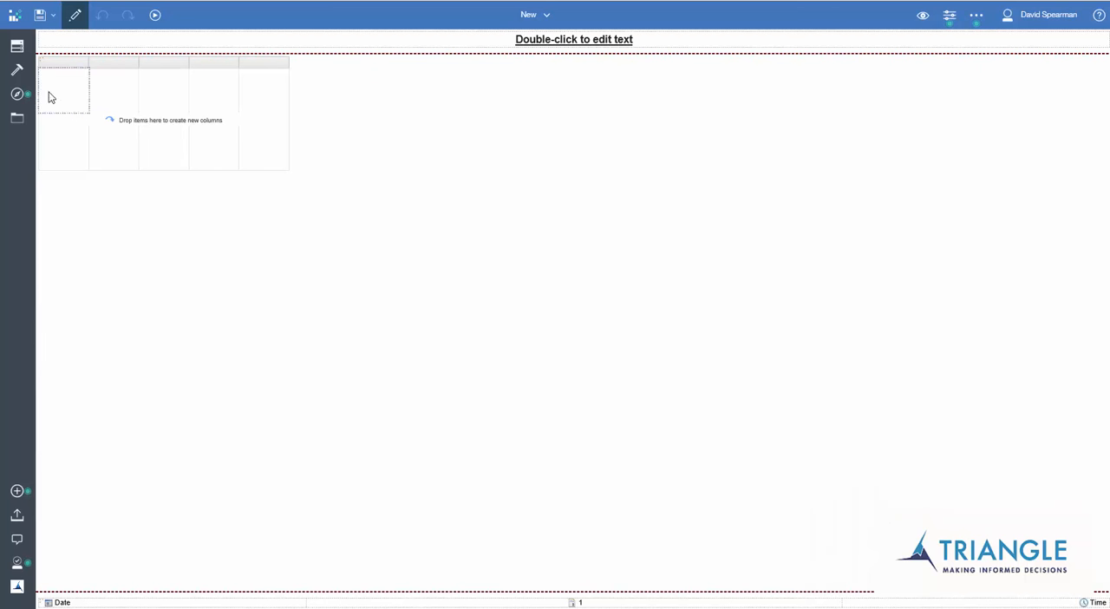
# Add the DM Test data module from Team content's Data_Modules folder as the report's data source.
pyautogui.click(18, 50)
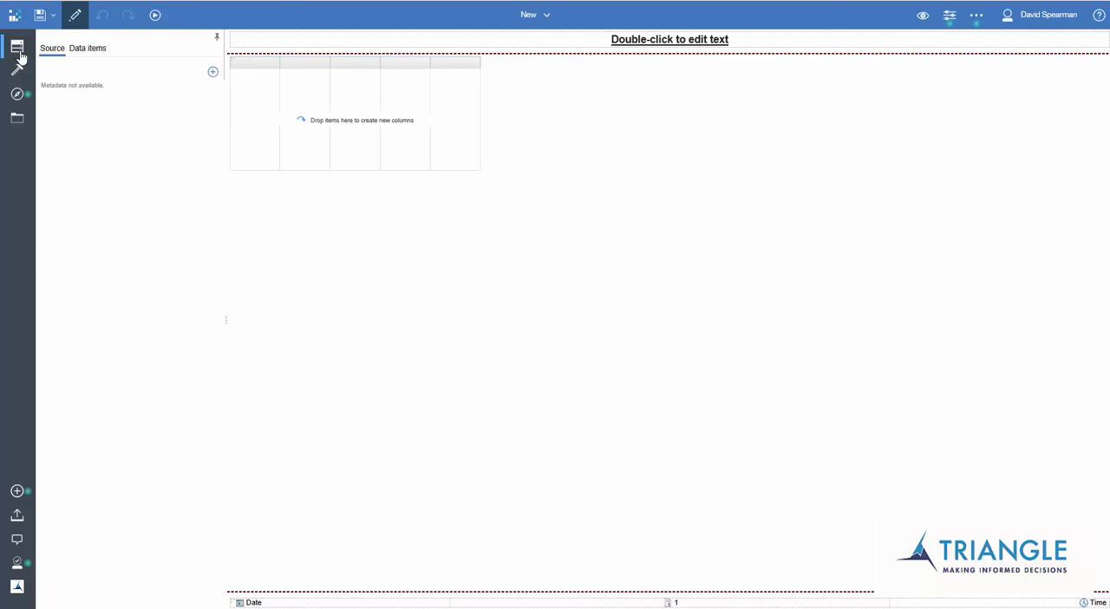
pyautogui.click(212, 72)
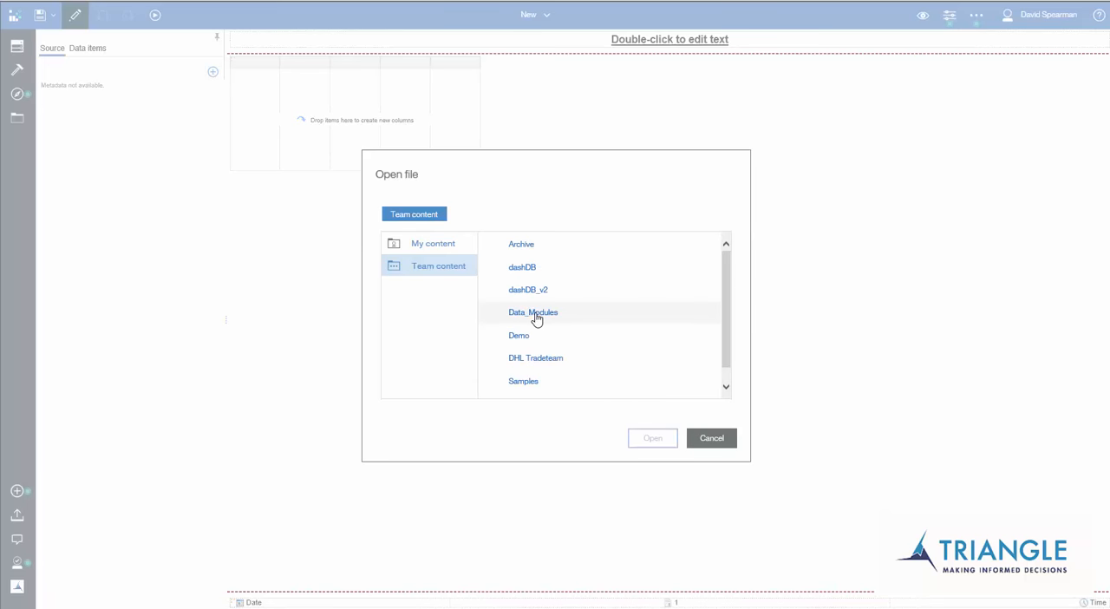
pyautogui.click(533, 314)
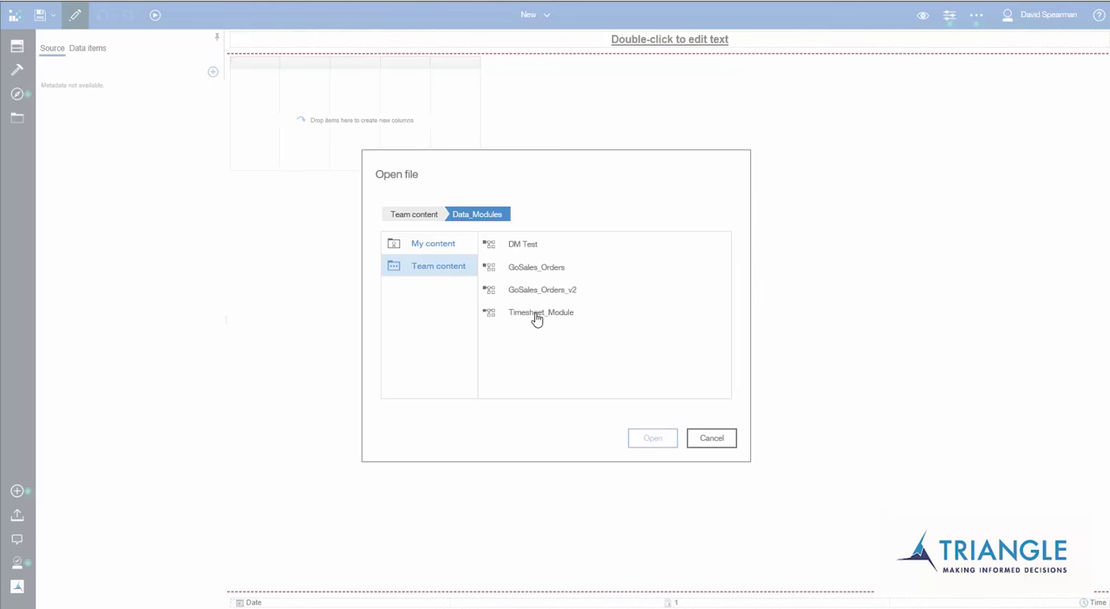
pyautogui.click(521, 243)
pyautogui.click(653, 440)
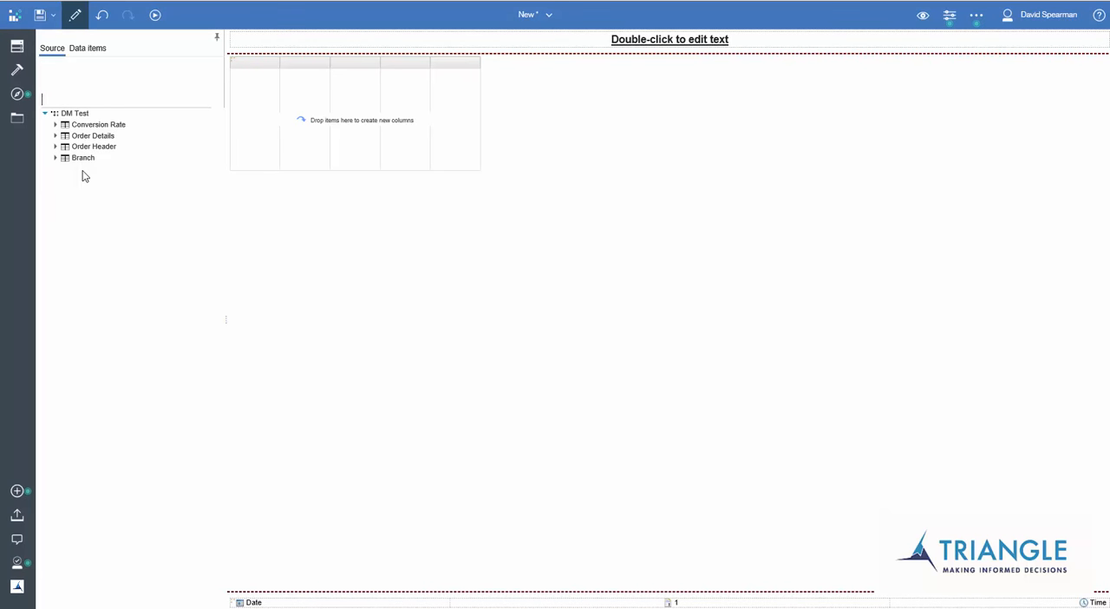
# Fill the list with Branch Code from Branch, Order Number from Order Header and Quantity from Order Details, in that order.
pyautogui.click(55, 159)
pyautogui.moveTo(103, 169); pyautogui.dragTo(244, 124)
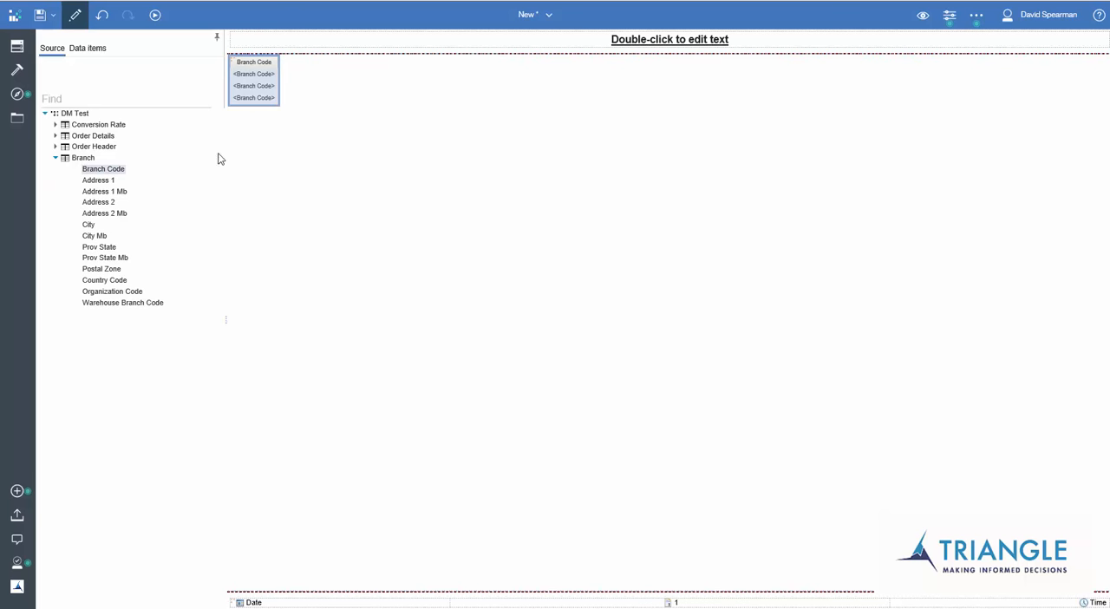
pyautogui.click(58, 147)
pyautogui.moveTo(117, 158)
pyautogui.mouseDown()
pyautogui.moveTo(276, 94)
pyautogui.moveTo(272, 109)
pyautogui.mouseUp()
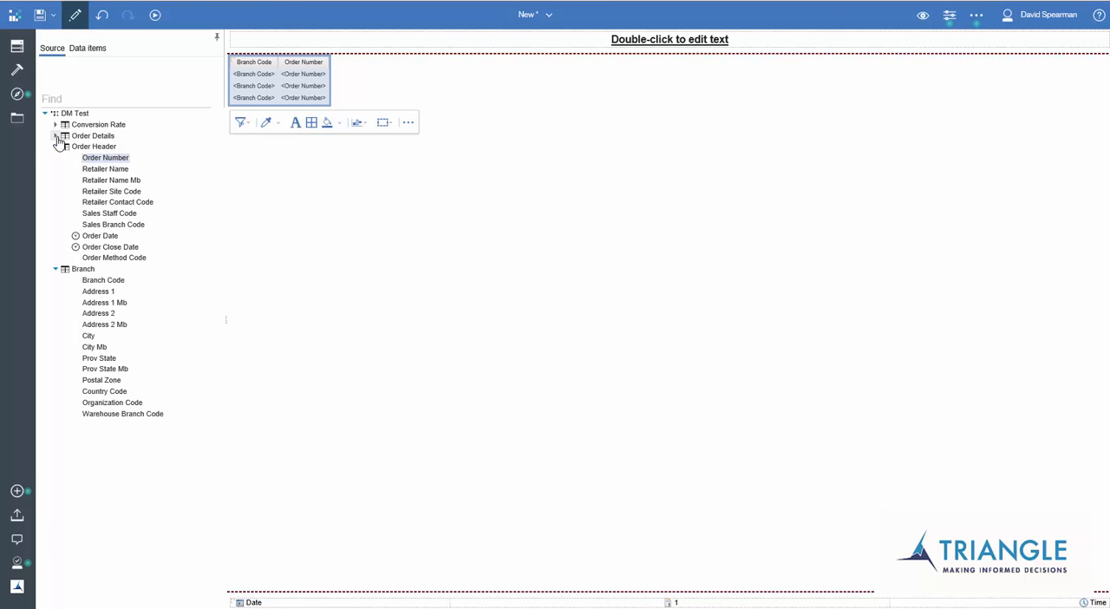
pyautogui.click(55, 136)
pyautogui.click(98, 204)
pyautogui.moveTo(98, 206); pyautogui.dragTo(331, 99)
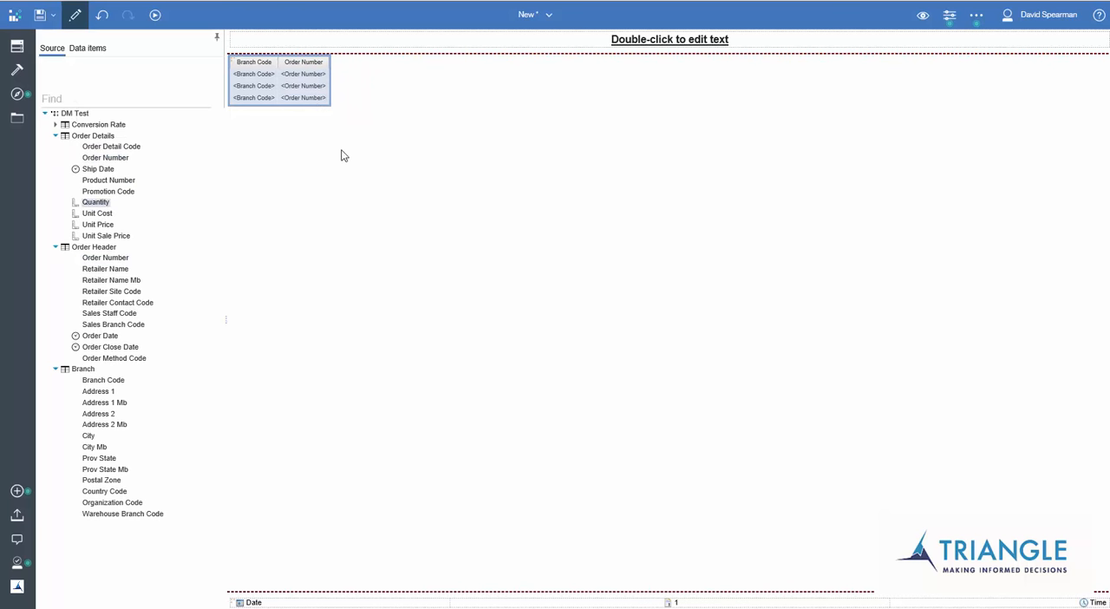
# Open the output format choices for running the list report.
pyautogui.click(155, 16)
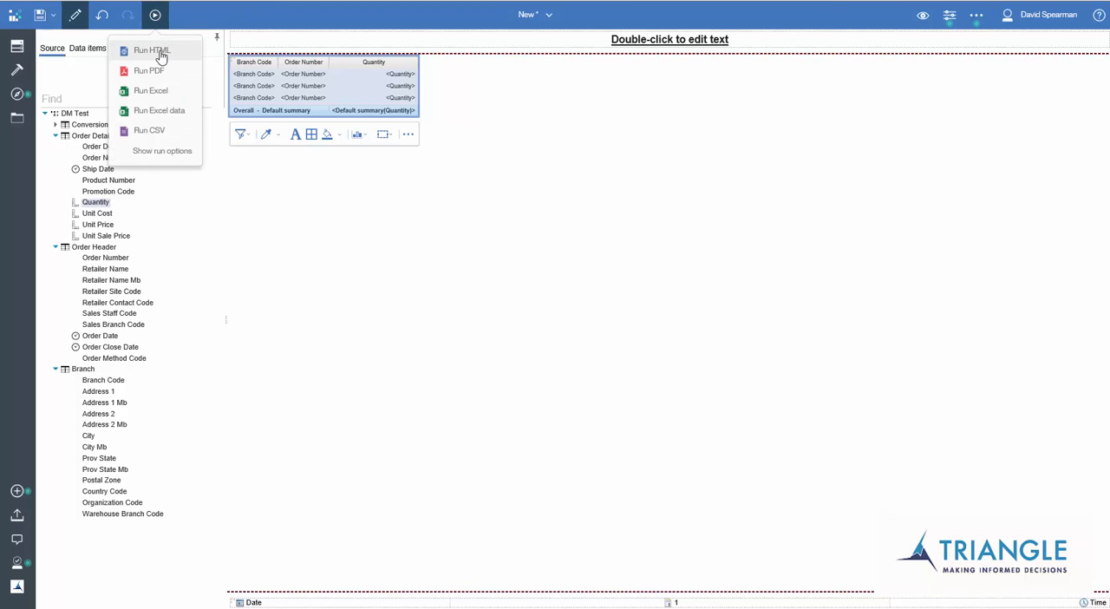